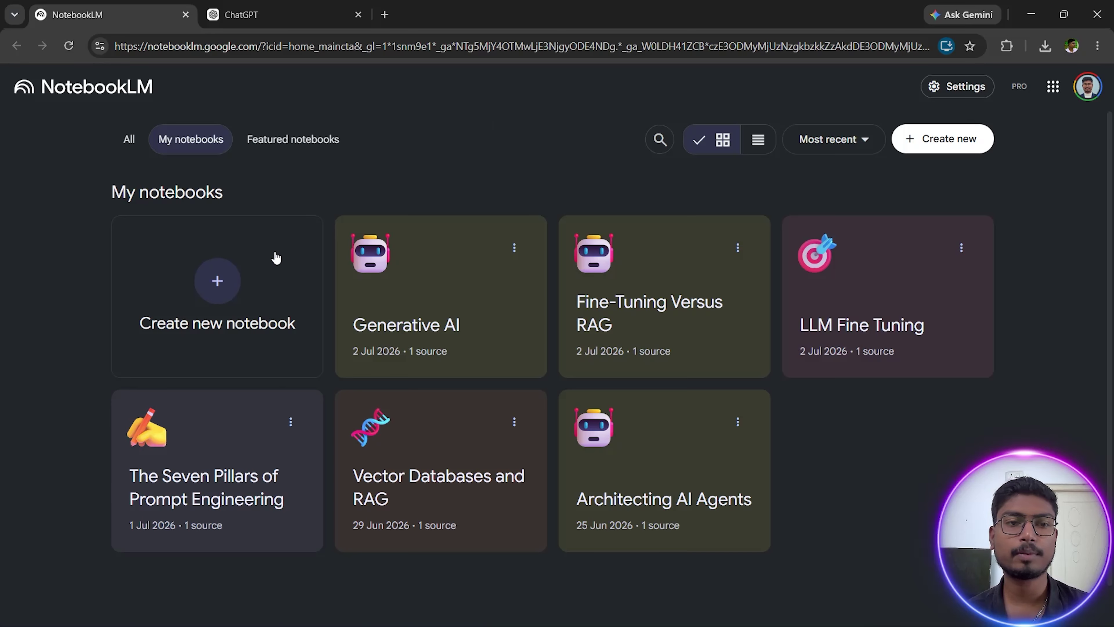
Create a new, empty notebook from the My notebooks page
left_click(237, 290)
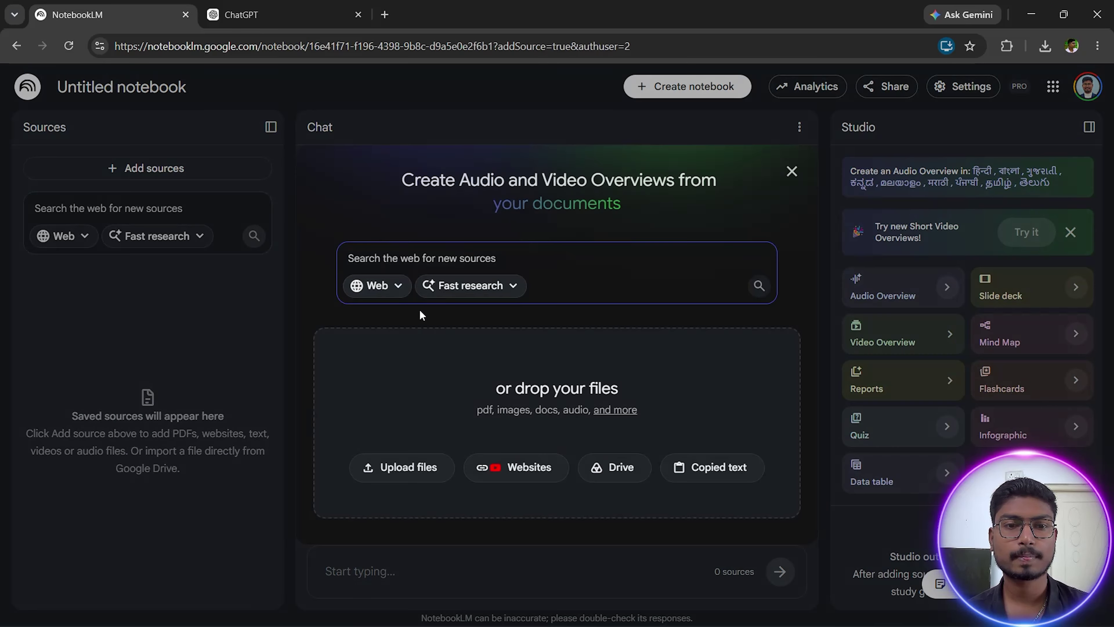
left_click(16, 46)
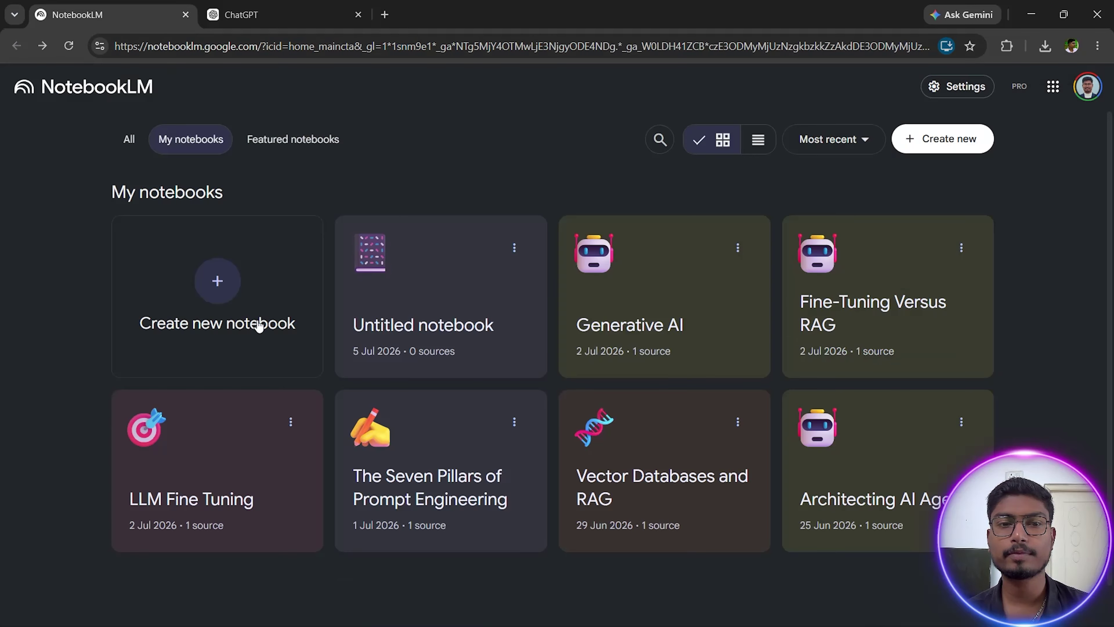
left_click(216, 298)
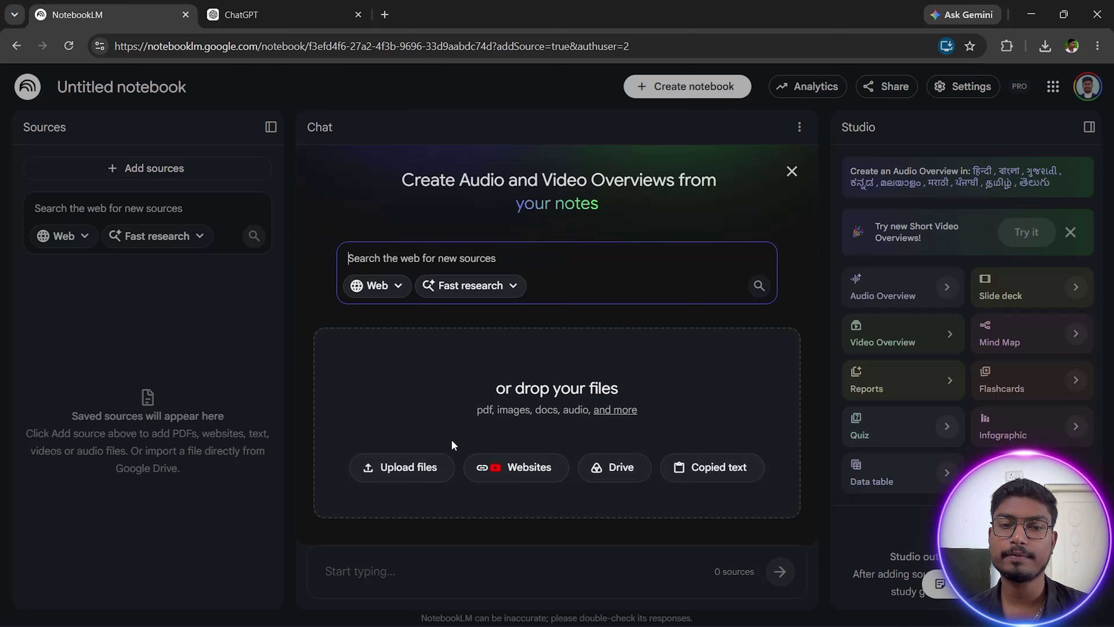
Switch to ChatGPT and send the prompt "explain me about ai in depth"
left_click(241, 14)
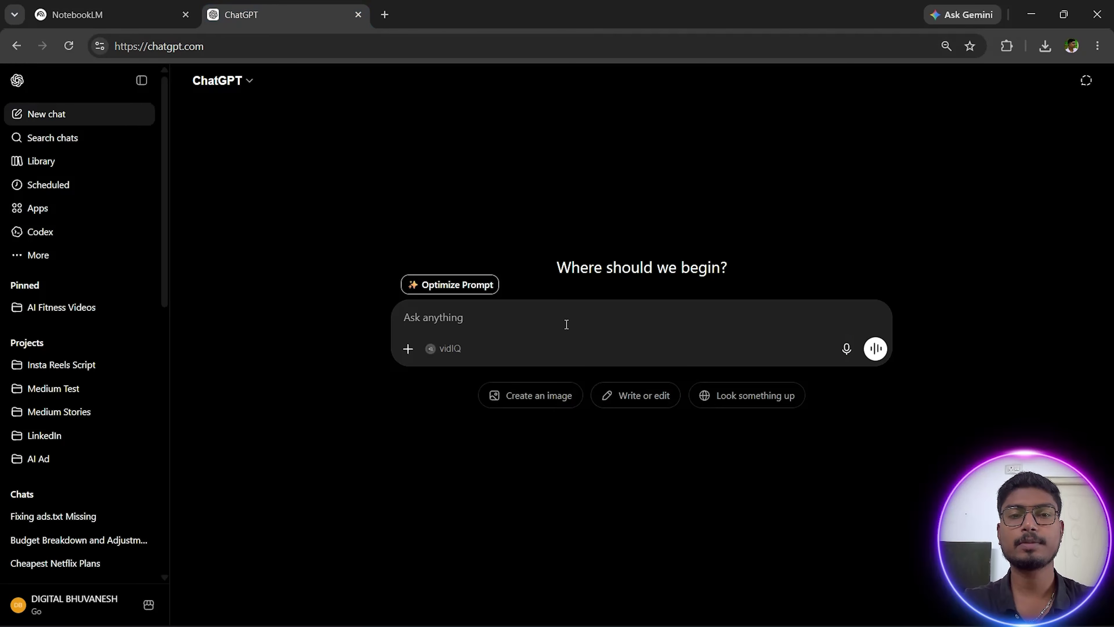
type("e")
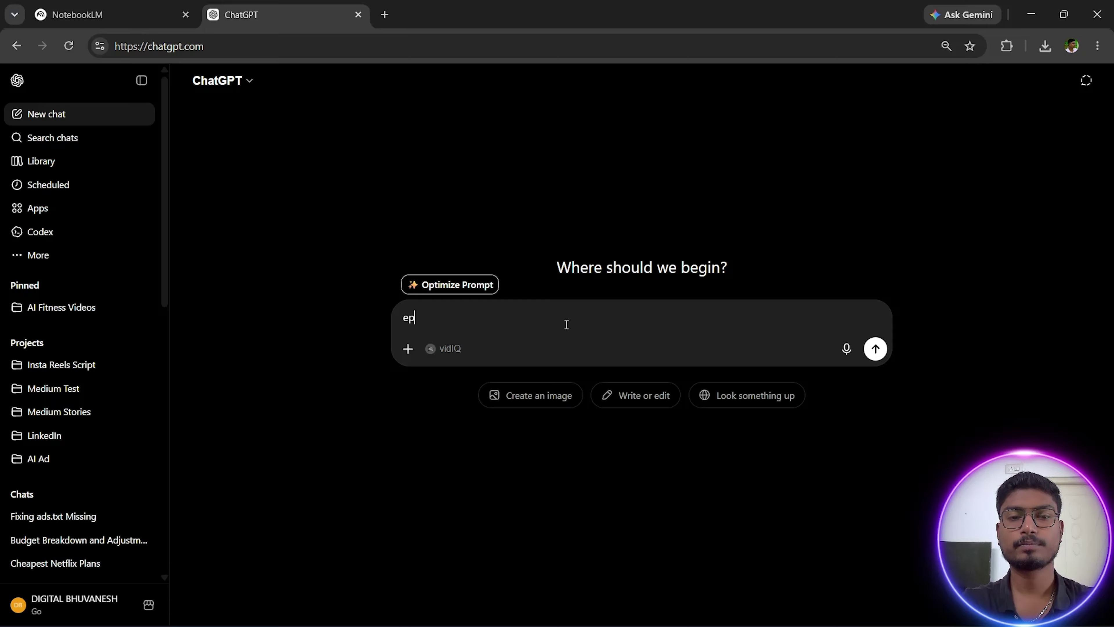
type("p")
type("xla")
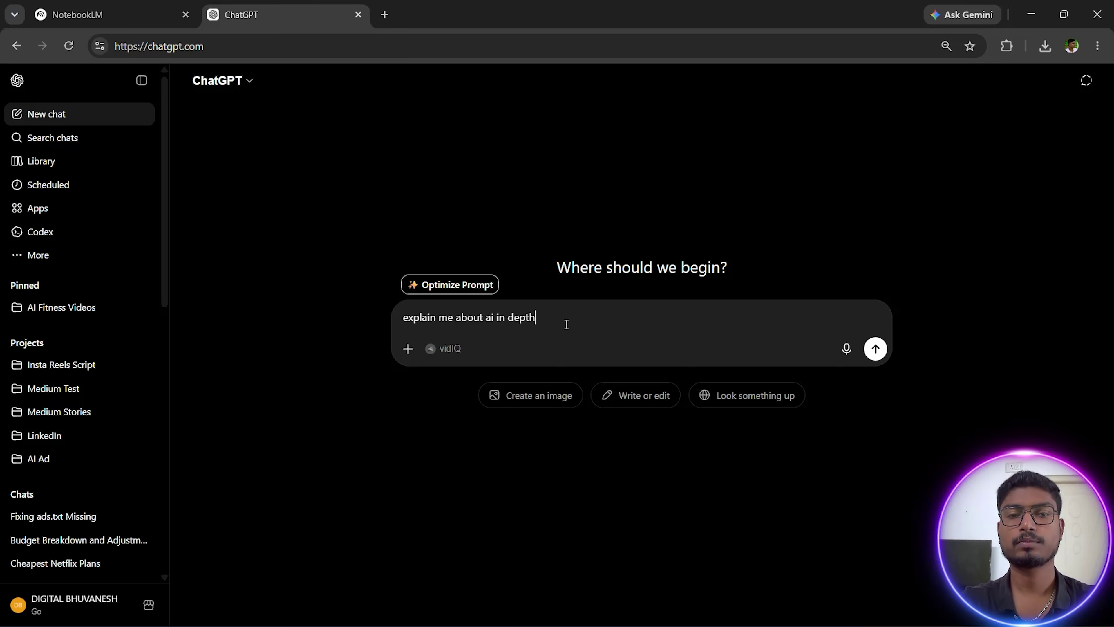
key("Return")
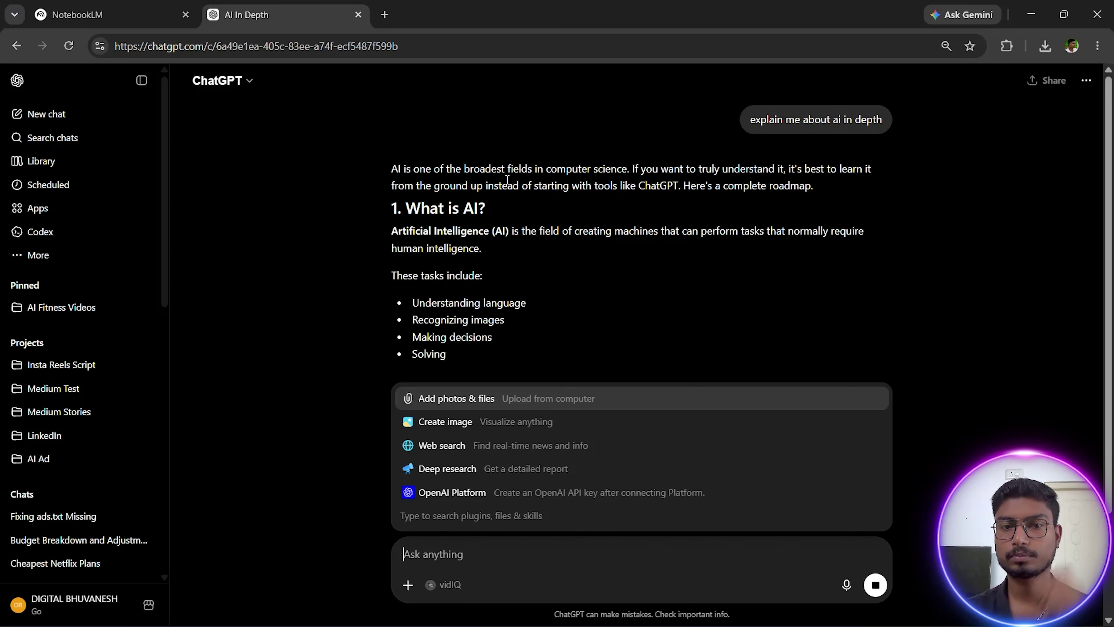
Read through the in-depth AI explanation from its first section to the end
key("Down")
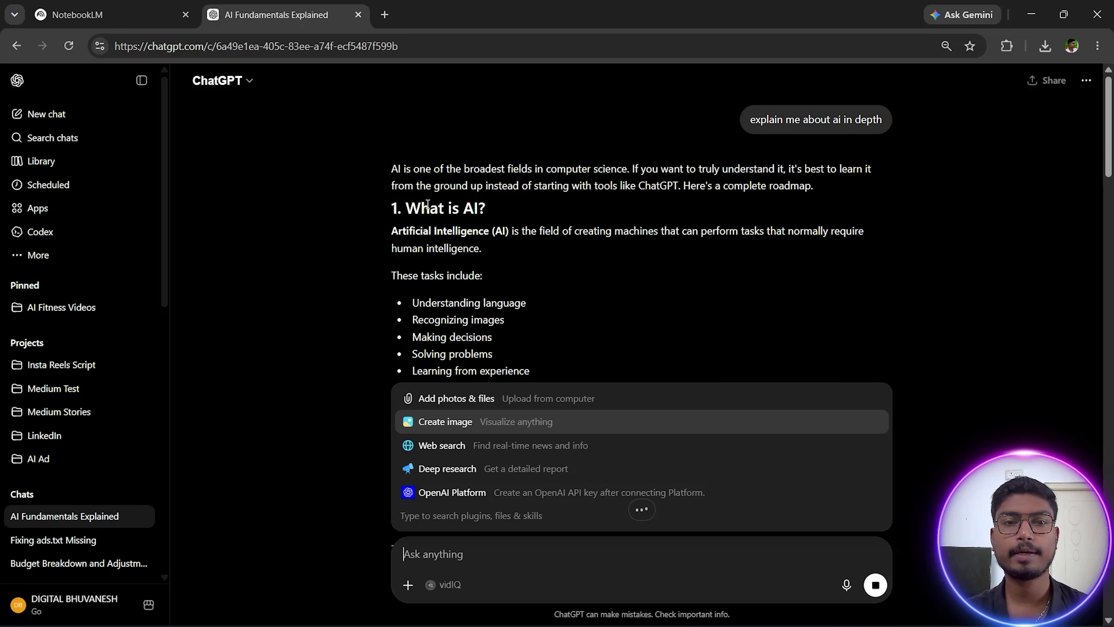
left_click_drag(391, 168, 809, 473)
left_click(687, 376)
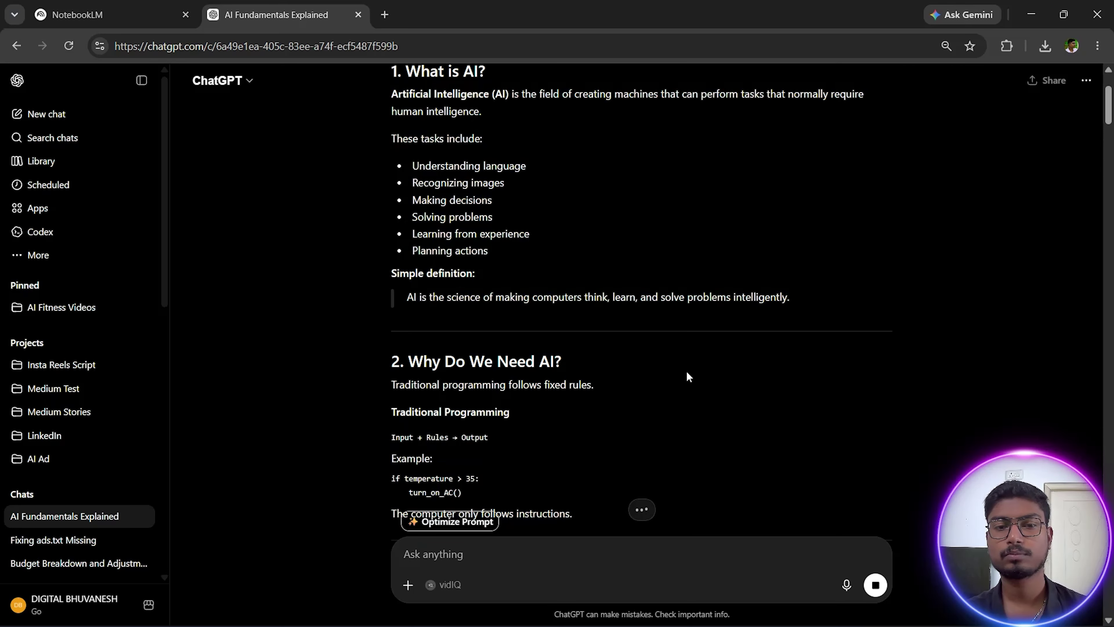
scroll(688, 376, "down", 20)
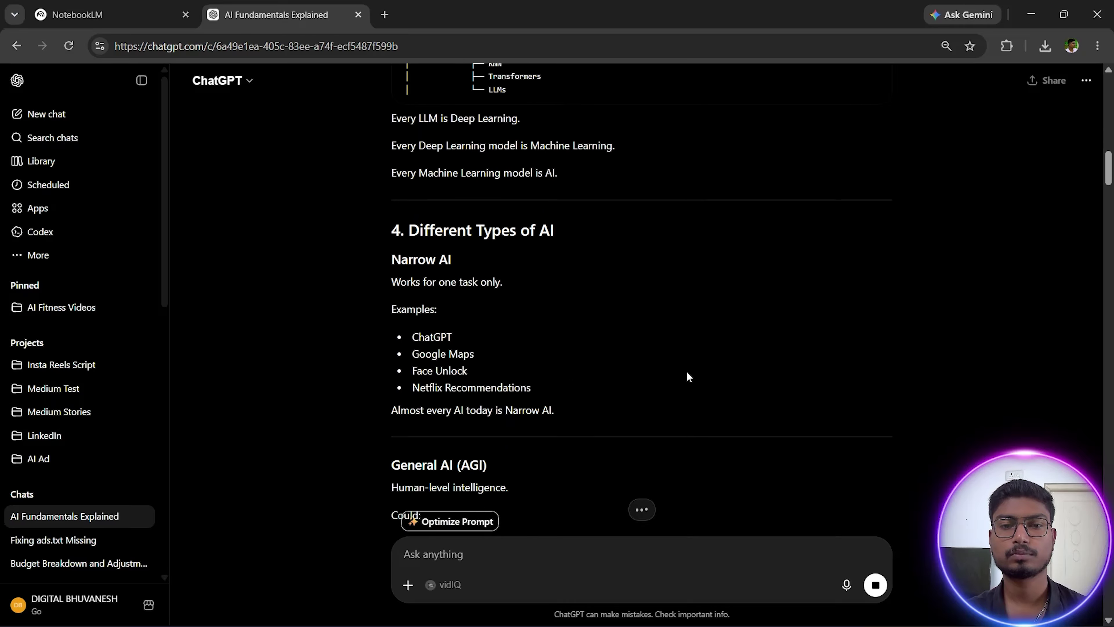
scroll(687, 376, "down", 20)
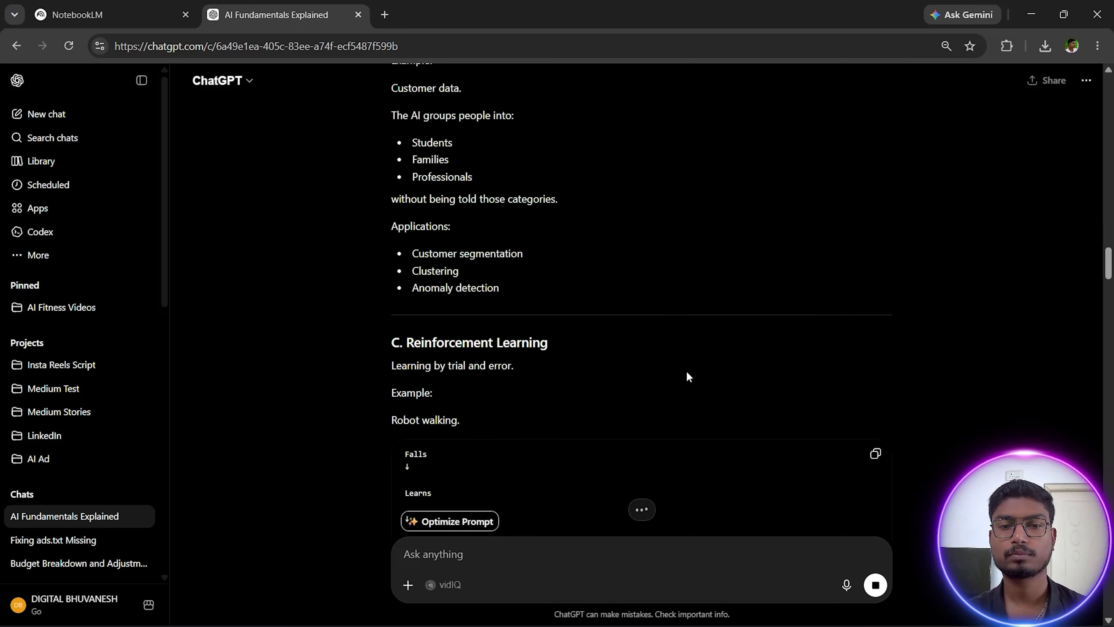
scroll(688, 376, "down", 20)
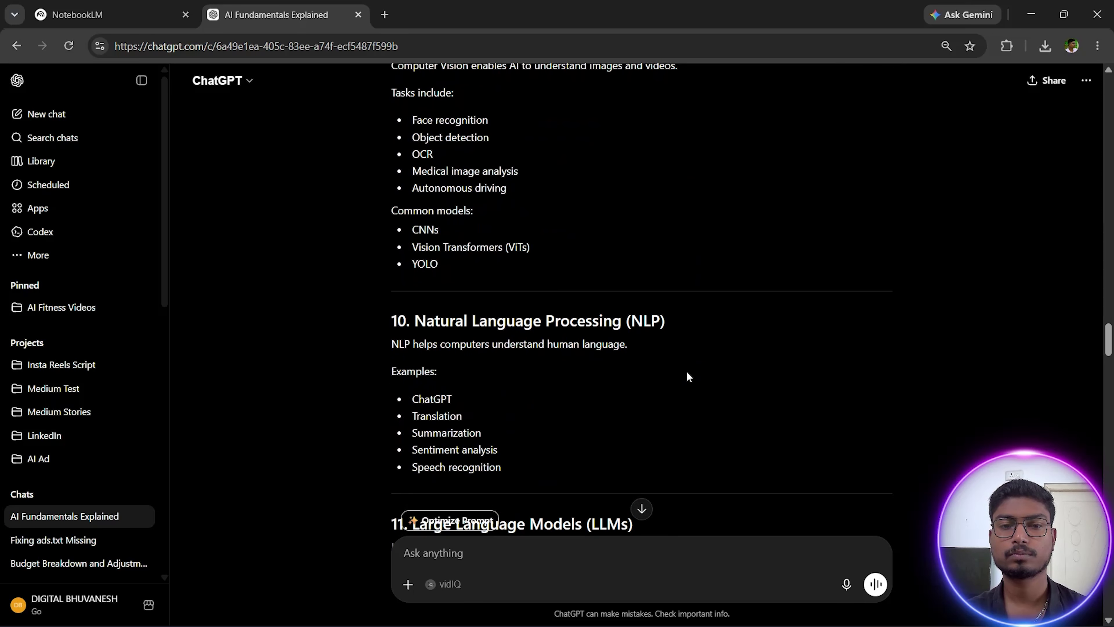
scroll(688, 376, "down", 20)
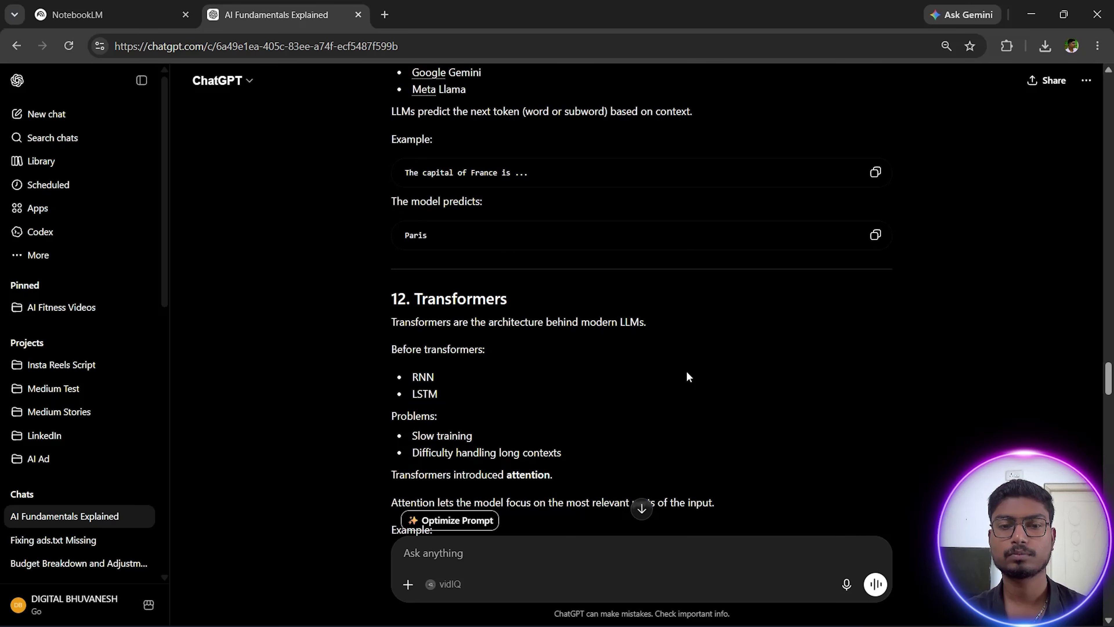
scroll(687, 377, "down", 20)
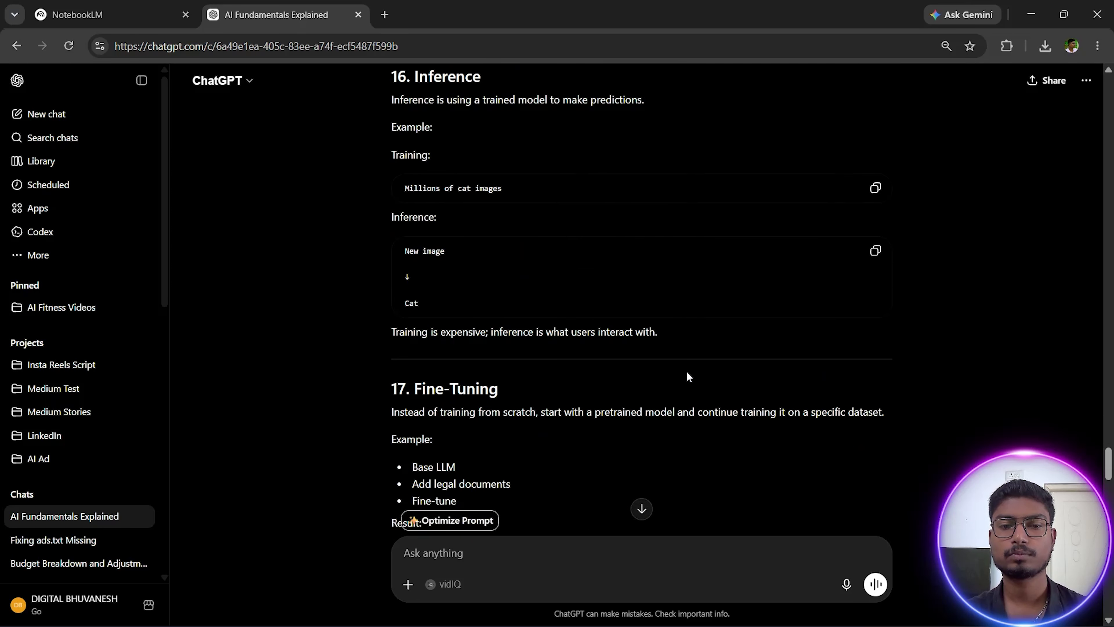
scroll(687, 376, "down", 20)
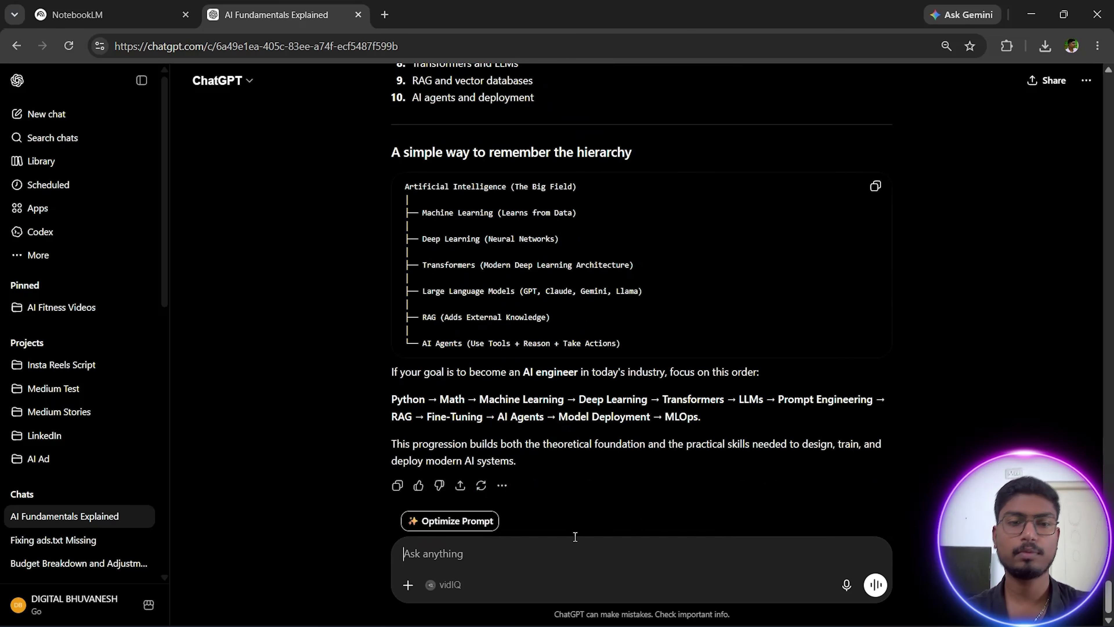
Send the follow-up prompt "in short", review the condensed answer and copy the whole response
type("in short")
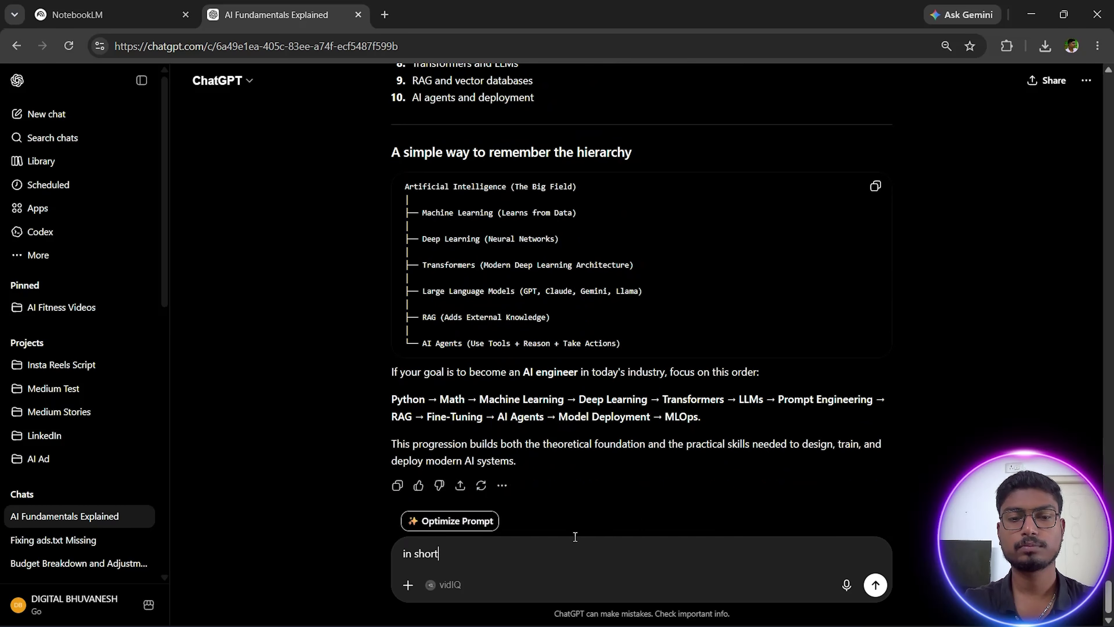
key("Return")
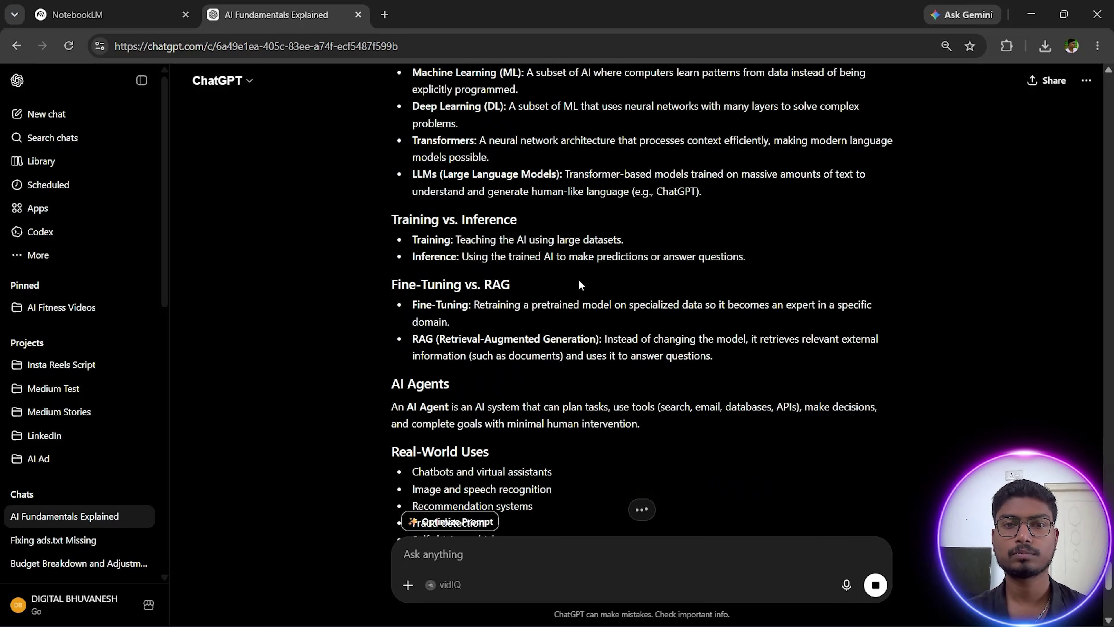
scroll(579, 285, "up", 15)
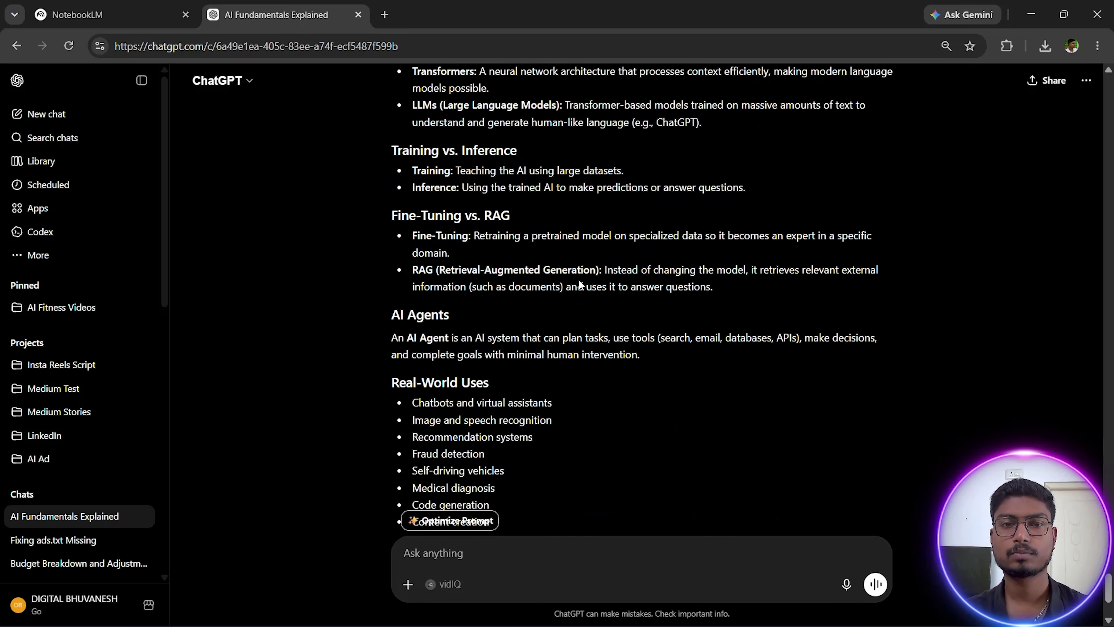
scroll(428, 215, "down", 15)
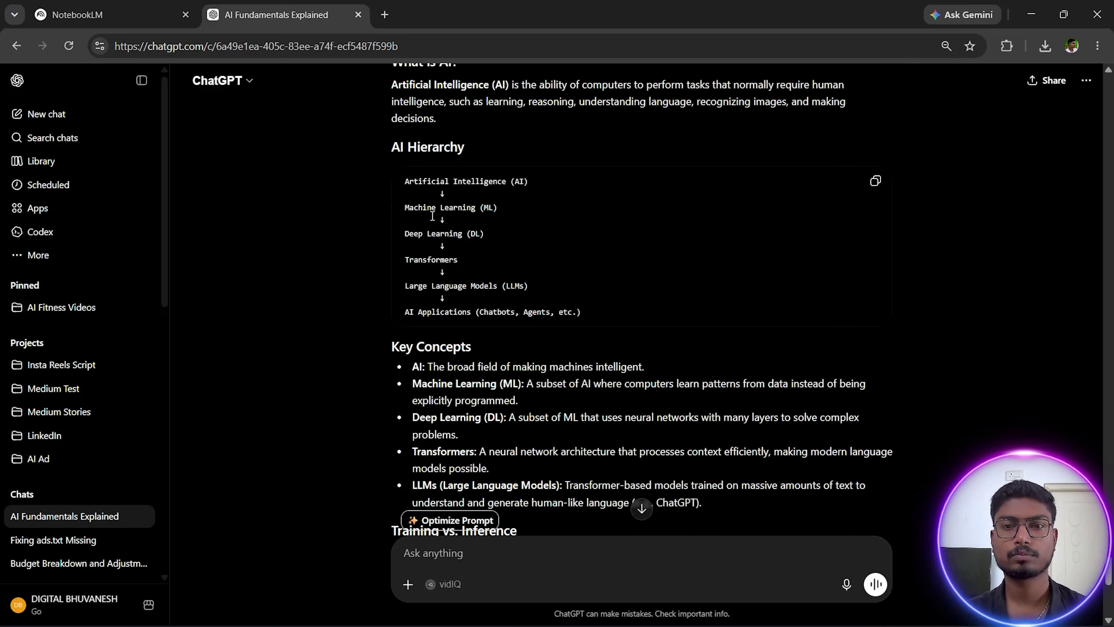
left_click(397, 456)
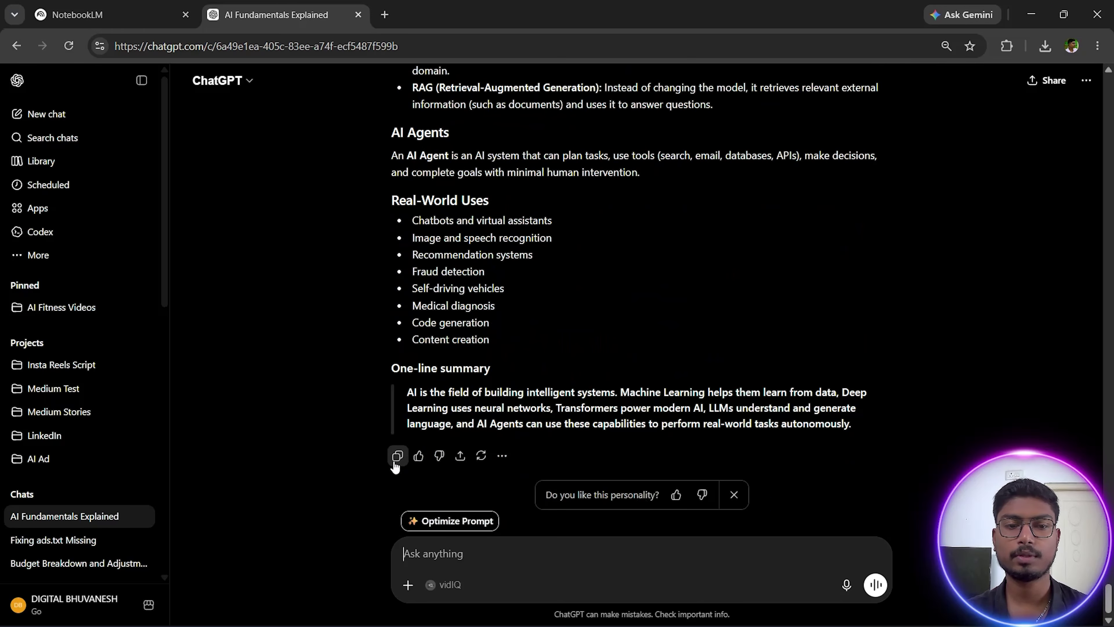
Switch back to NotebookLM and insert the copied ChatGPT answer as a copied-text source in the untitled notebook
left_click(120, 6)
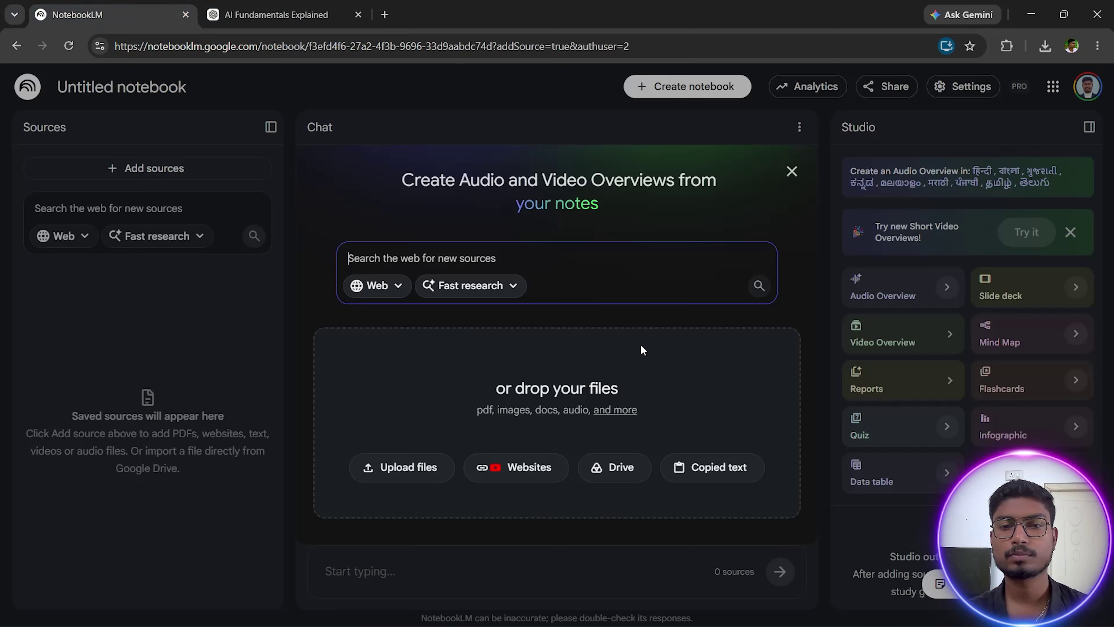
left_click(689, 468)
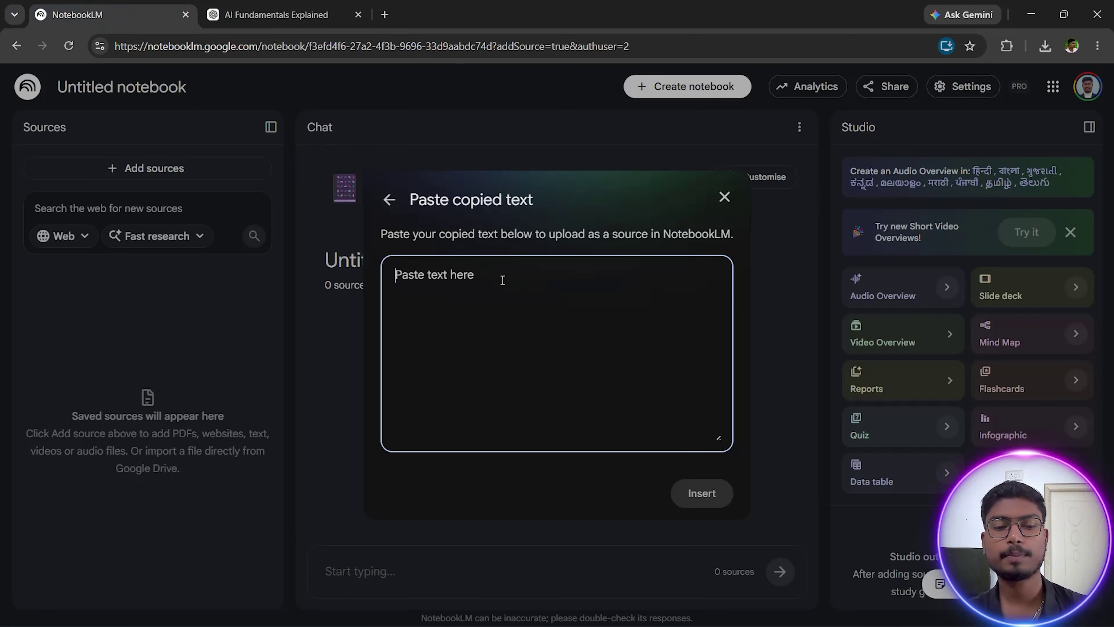
key("ctrl+v")
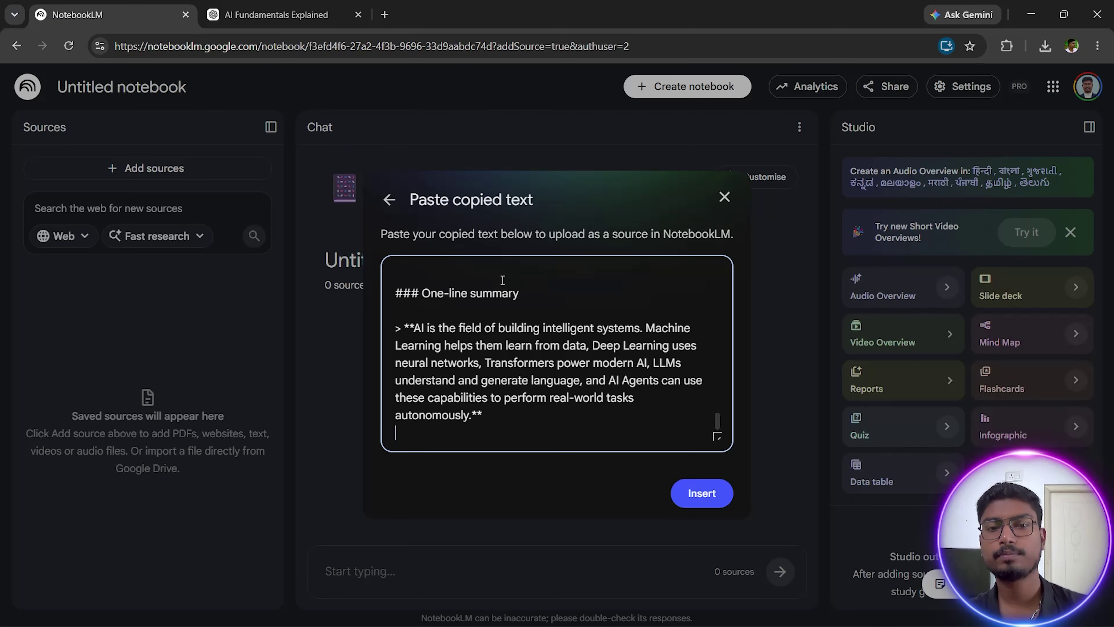
left_click(703, 493)
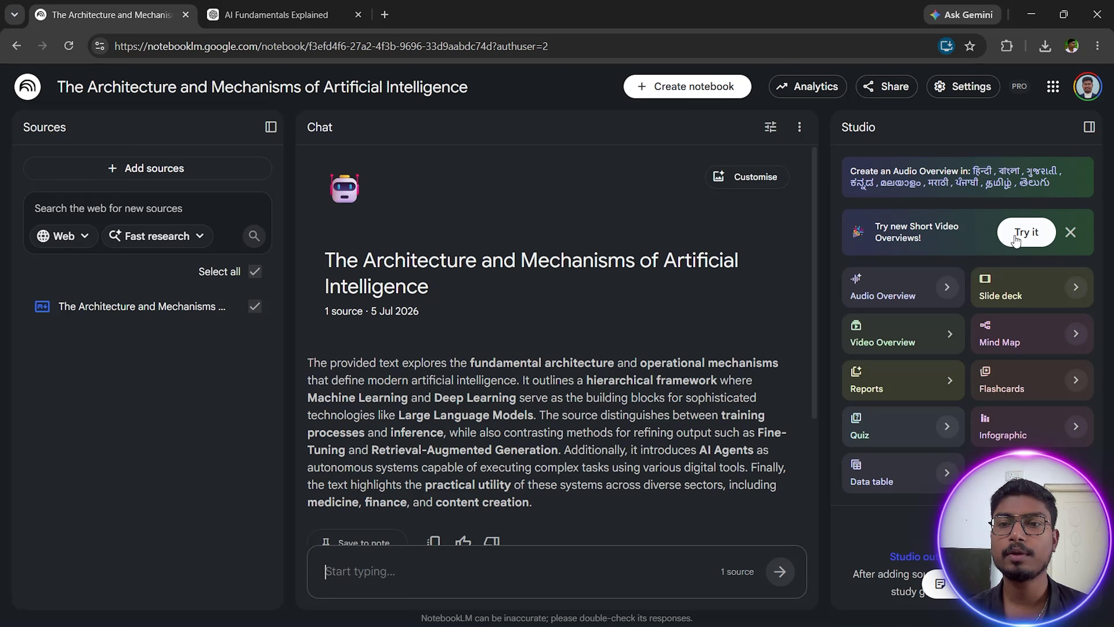
Open the Audio Overview customisation and look through the available languages, keeping English
left_click(948, 287)
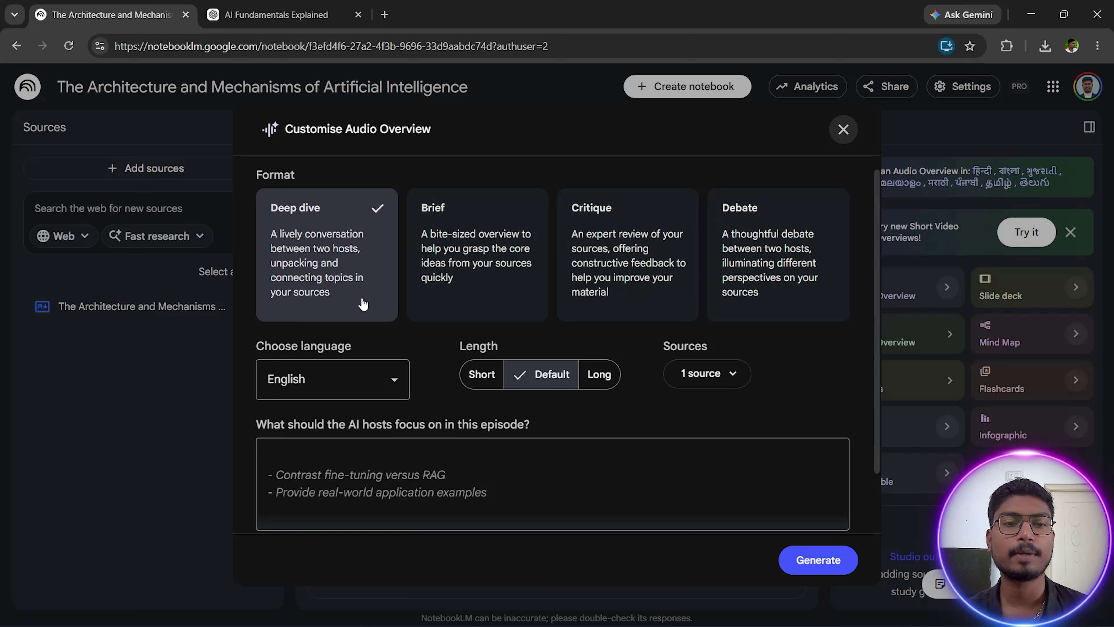
left_click(394, 385)
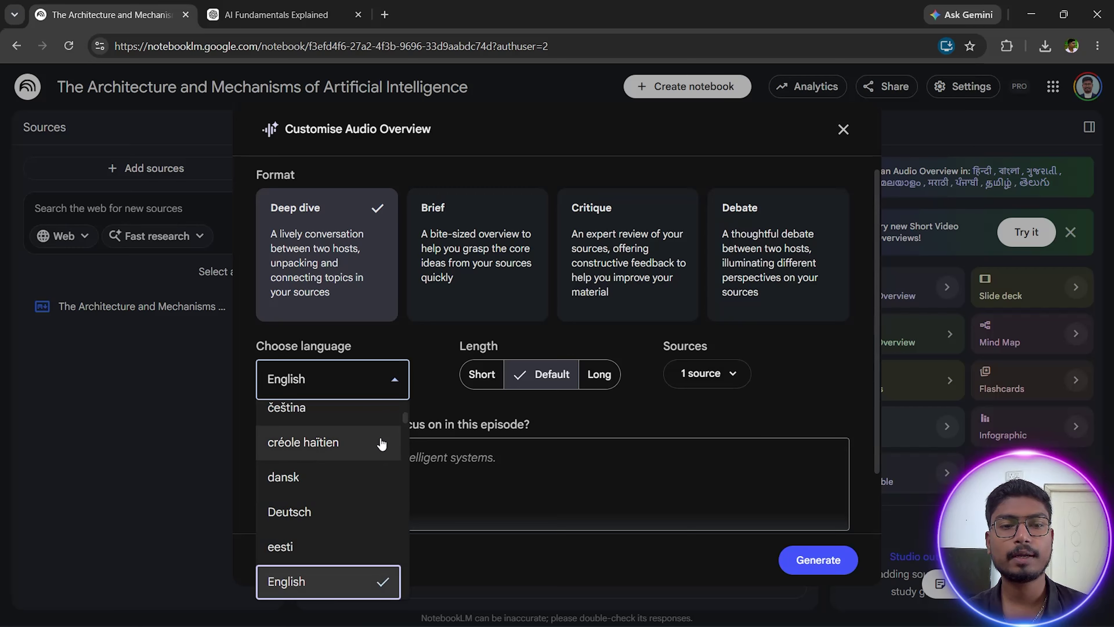
left_click_drag(405, 421, 412, 585)
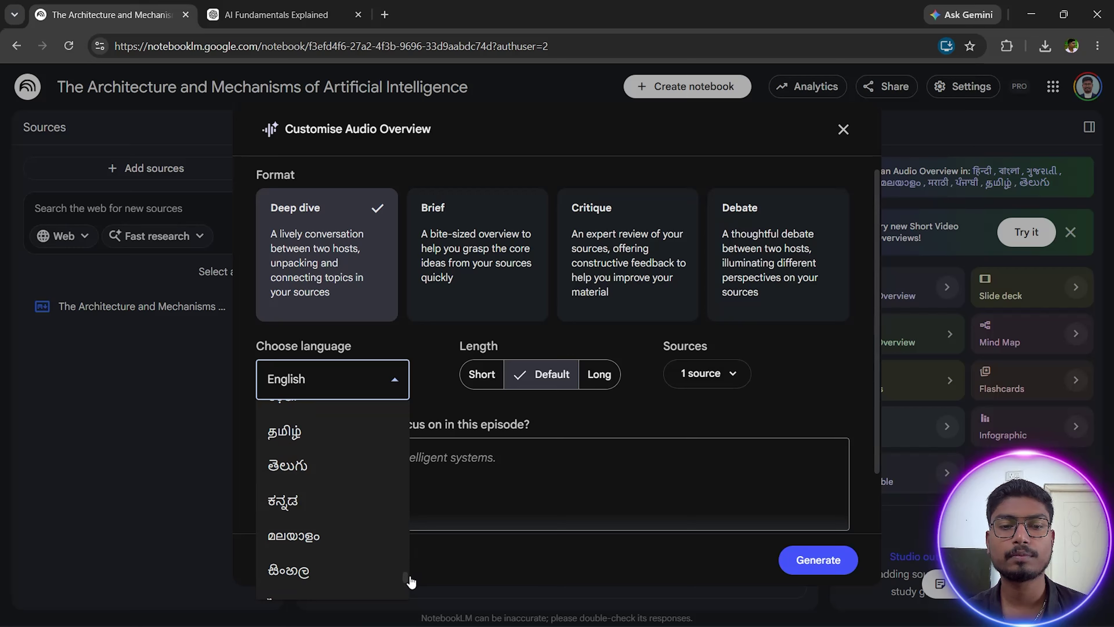
left_click_drag(408, 582, 429, 440)
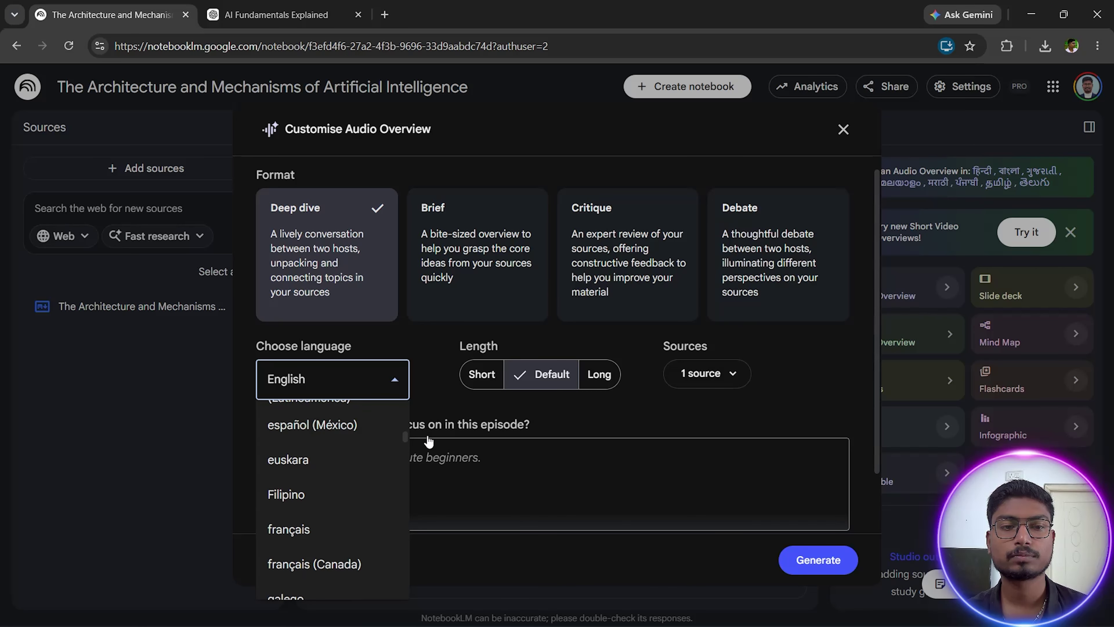
left_click(437, 393)
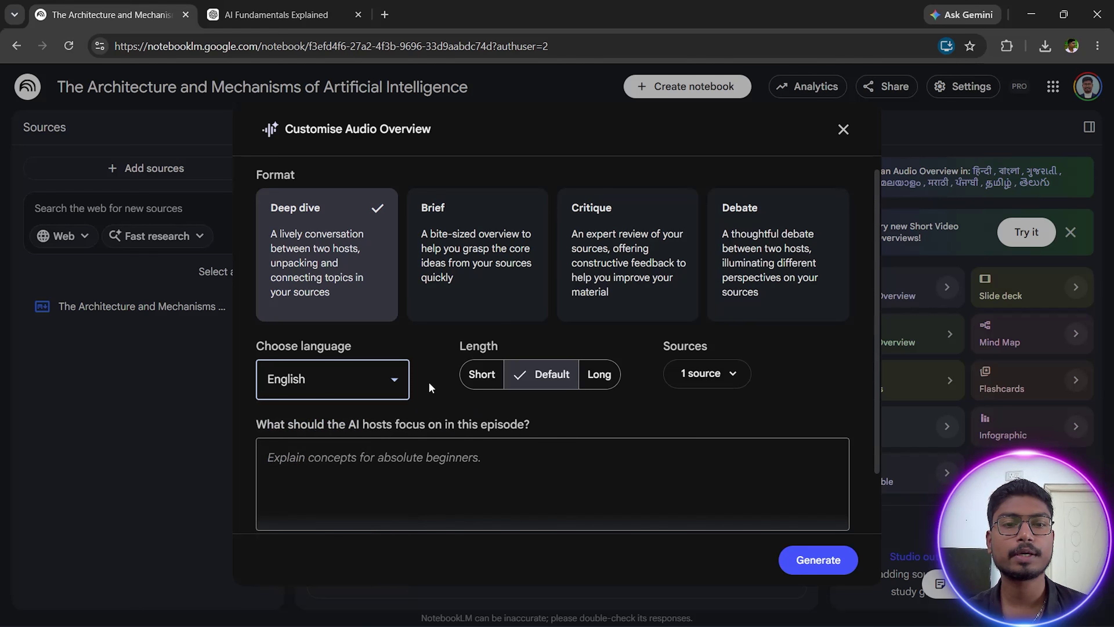
Set the Audio Overview length to Short, confirm the selected source and generate the Deep dive audio without a focus prompt
left_click(480, 374)
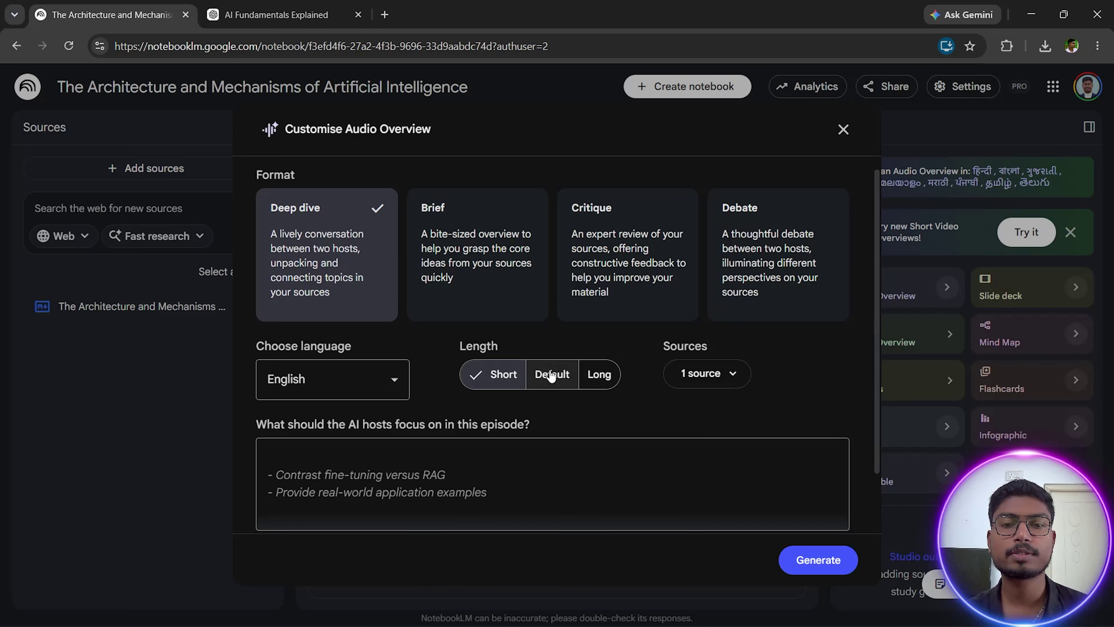
left_click(729, 377)
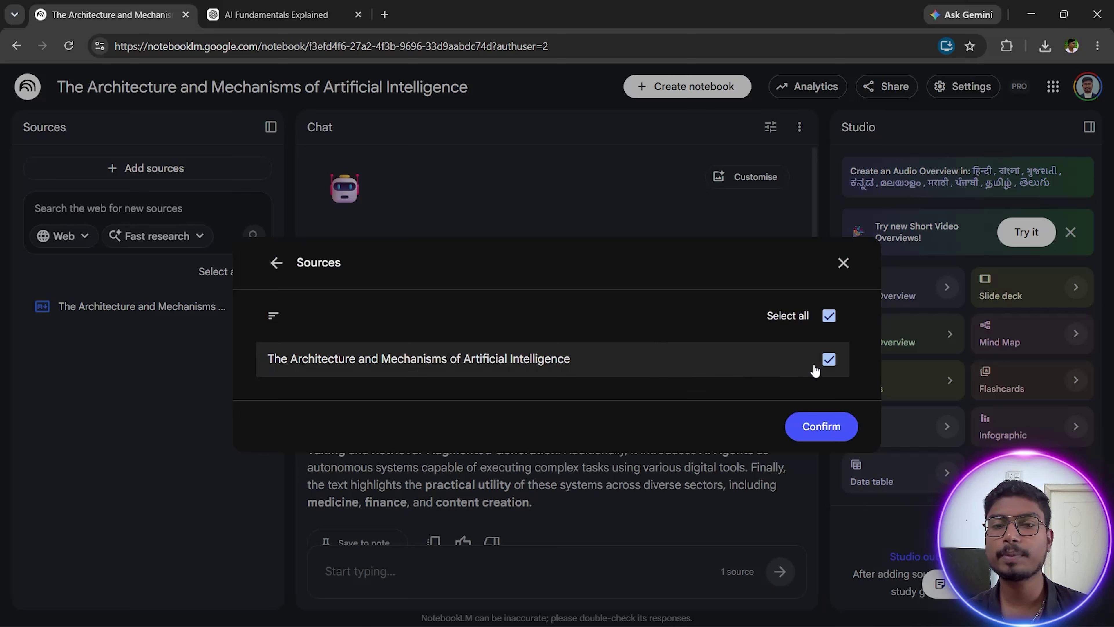
left_click(817, 424)
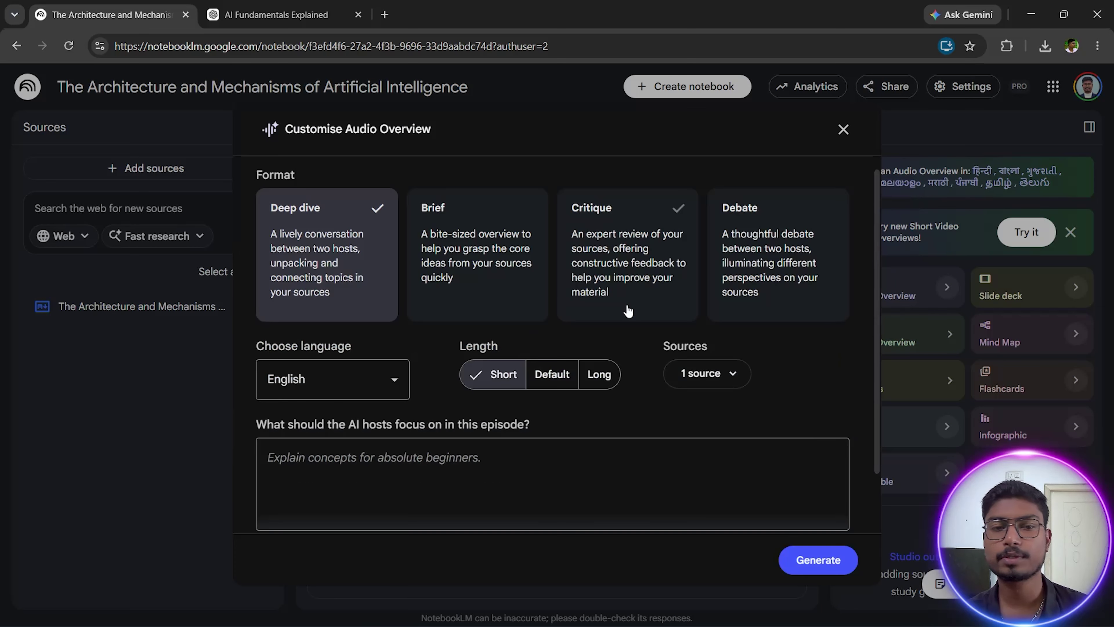
left_click(364, 459)
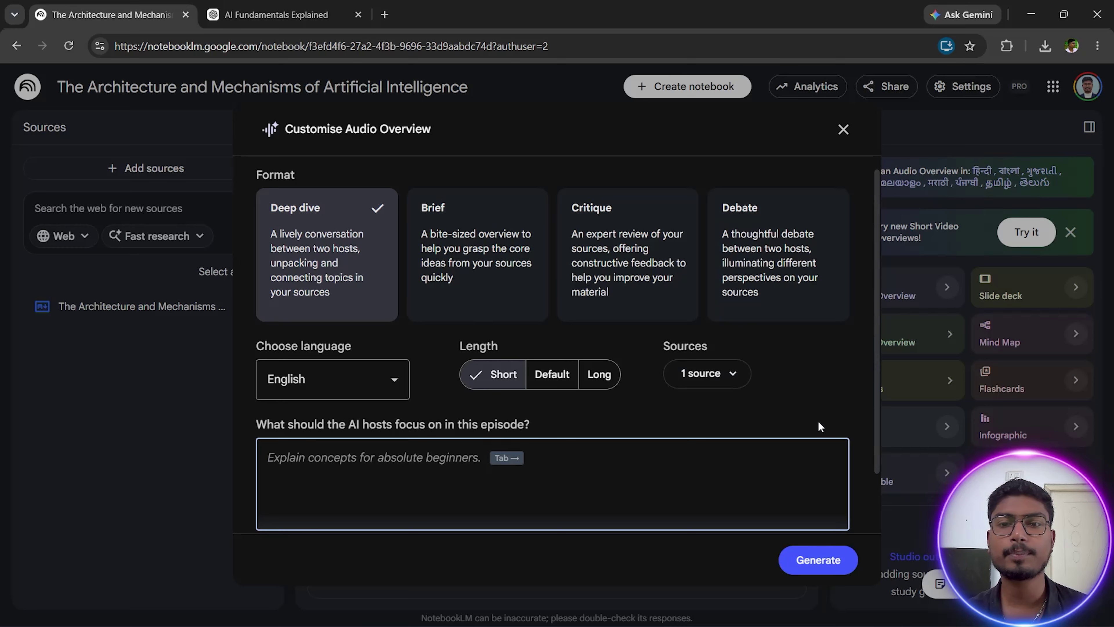
left_click(819, 561)
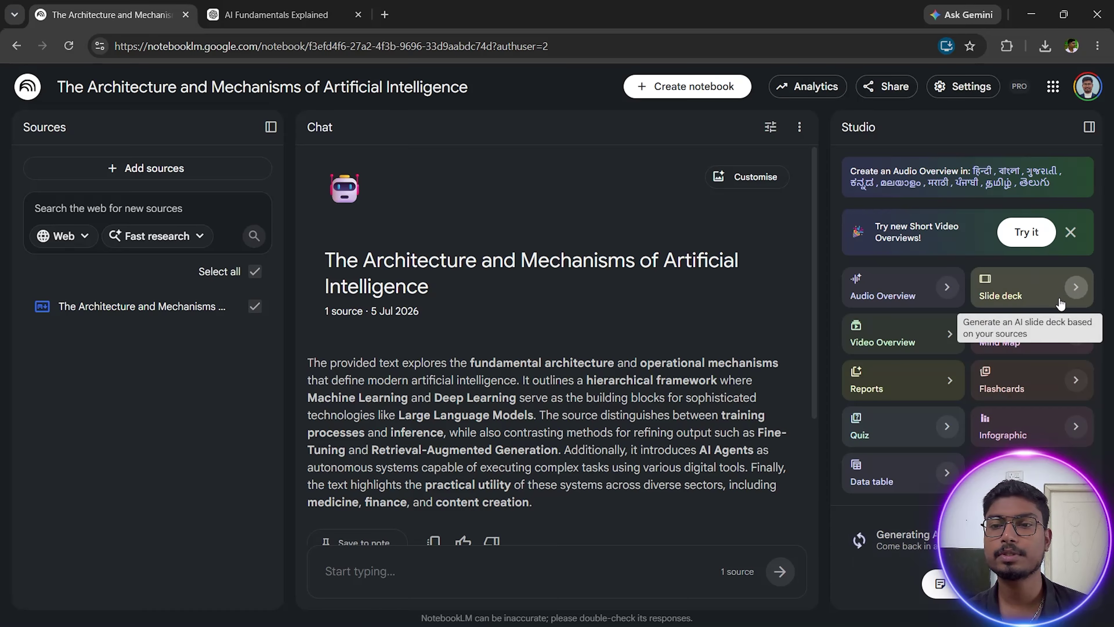
Generate a Detailed deck slide deck in English with Short length, leaving the description empty
left_click(1076, 288)
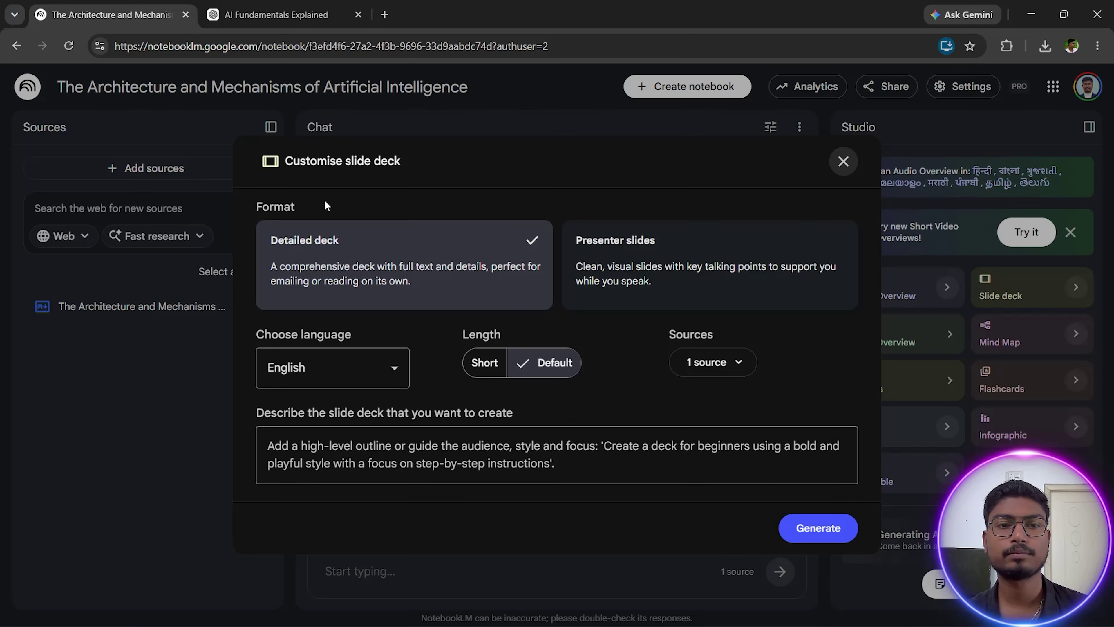
left_click(397, 374)
left_click(398, 373)
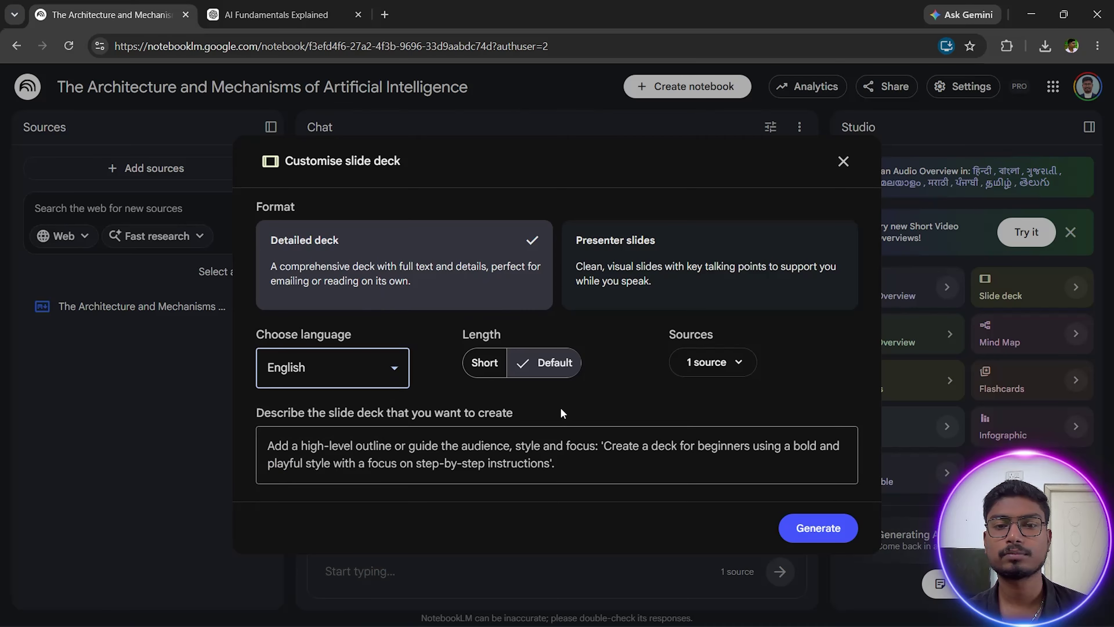
left_click(487, 370)
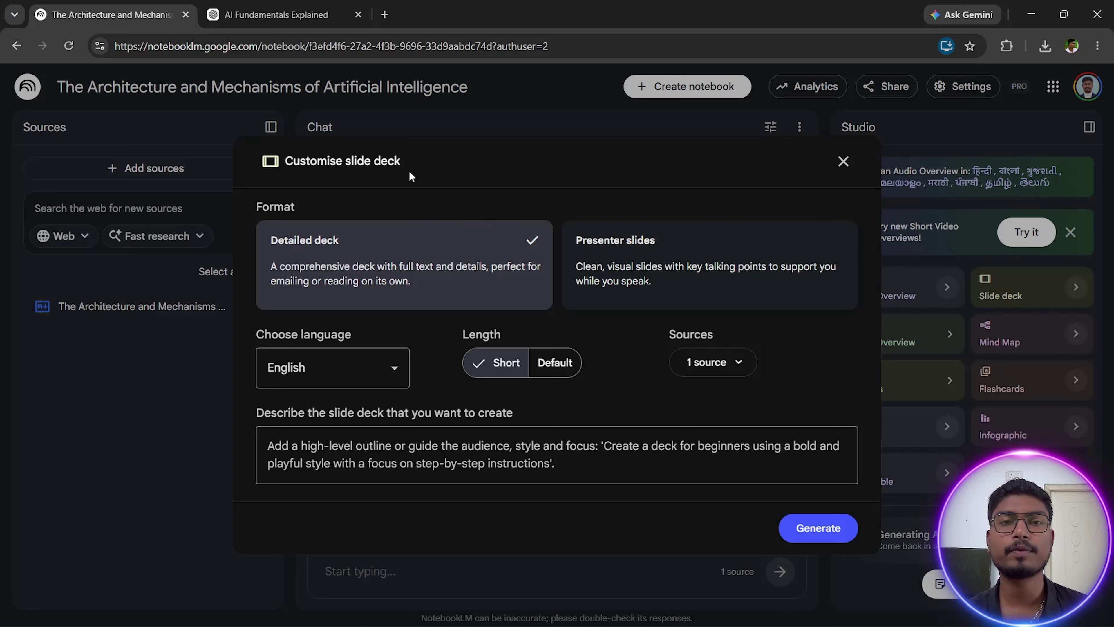
left_click(396, 446)
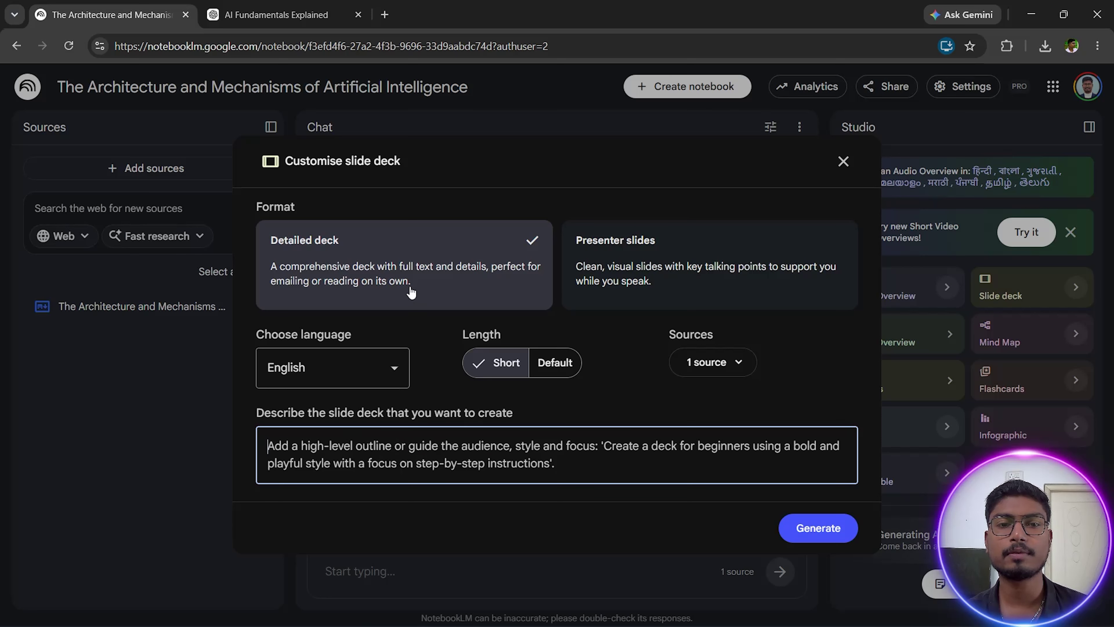
left_click(793, 532)
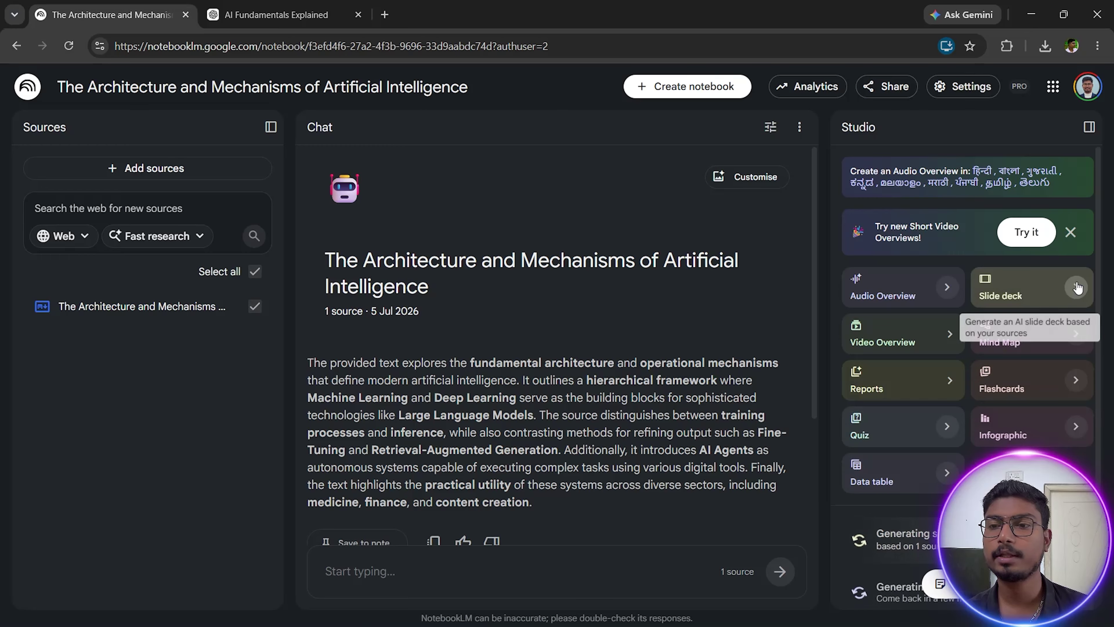
Generate a Cinematic Video Overview from the source with Beginner Overview as its focus
scroll(1107, 364, "down", 1)
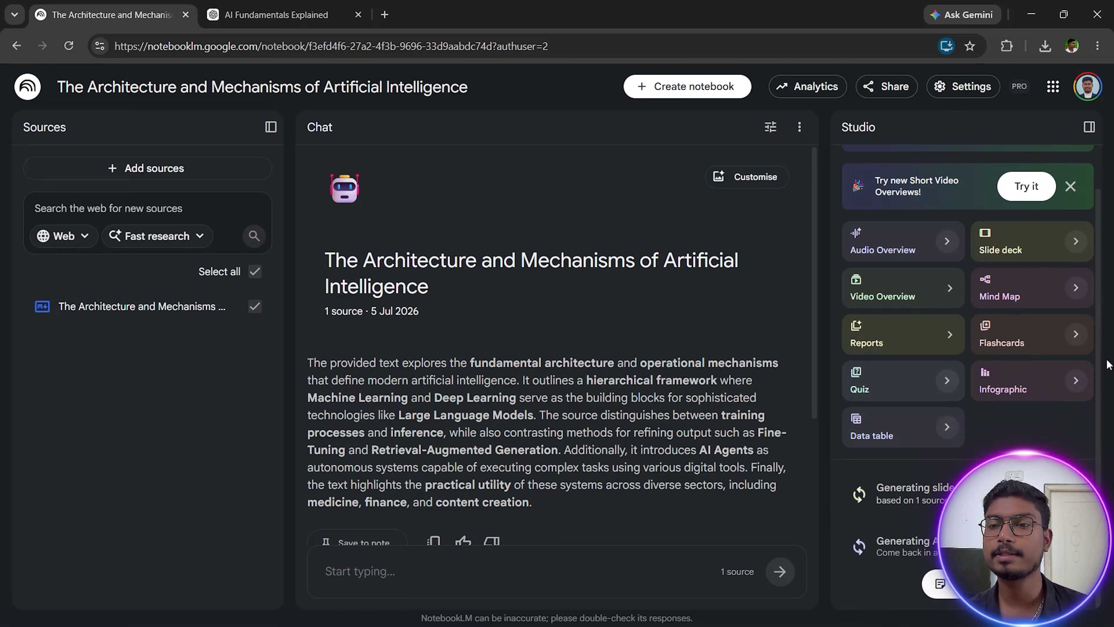
left_click(948, 293)
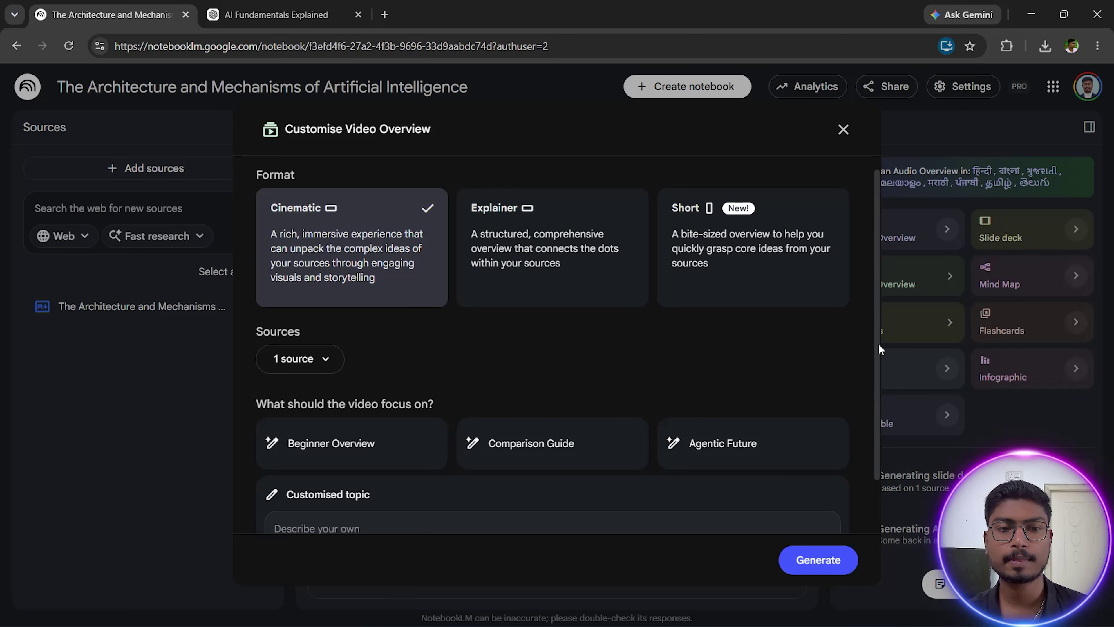
scroll(878, 343, "down", 2)
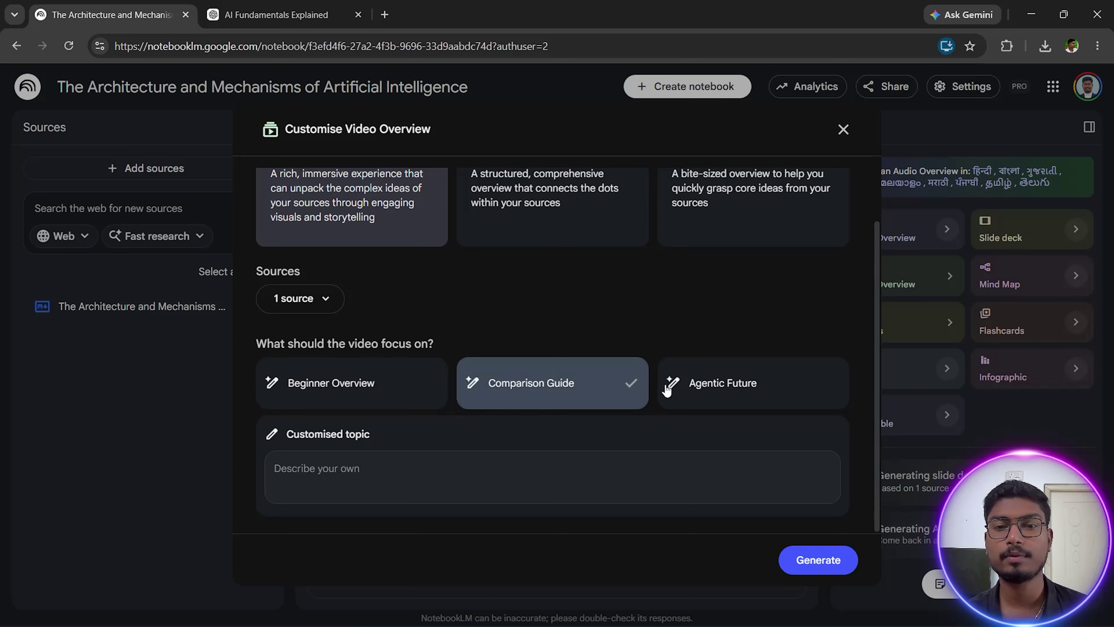
left_click(385, 383)
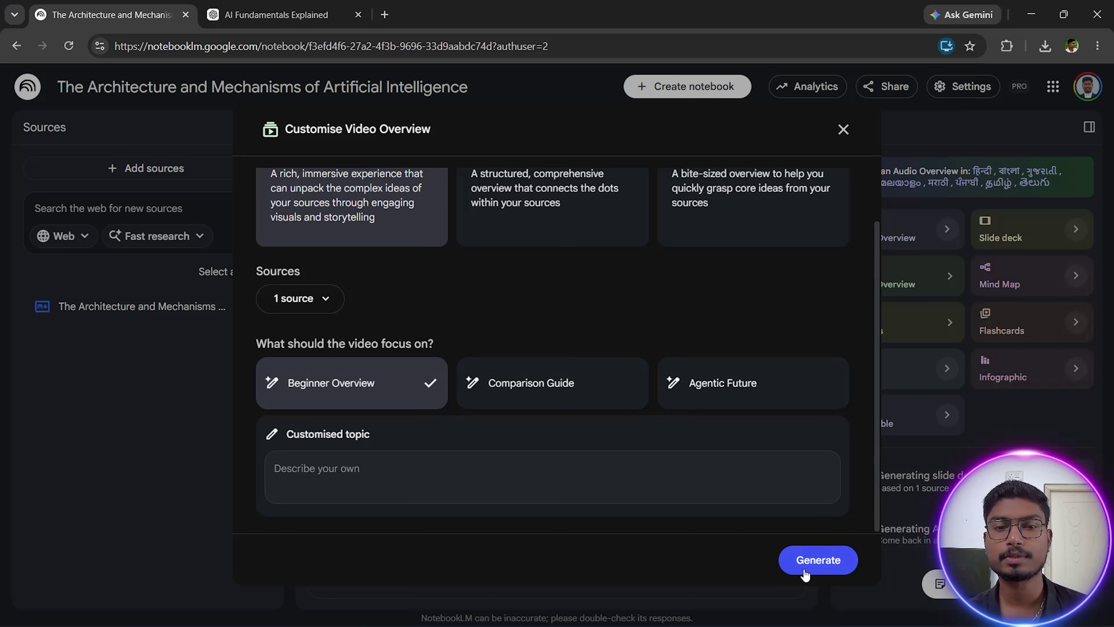
left_click(808, 561)
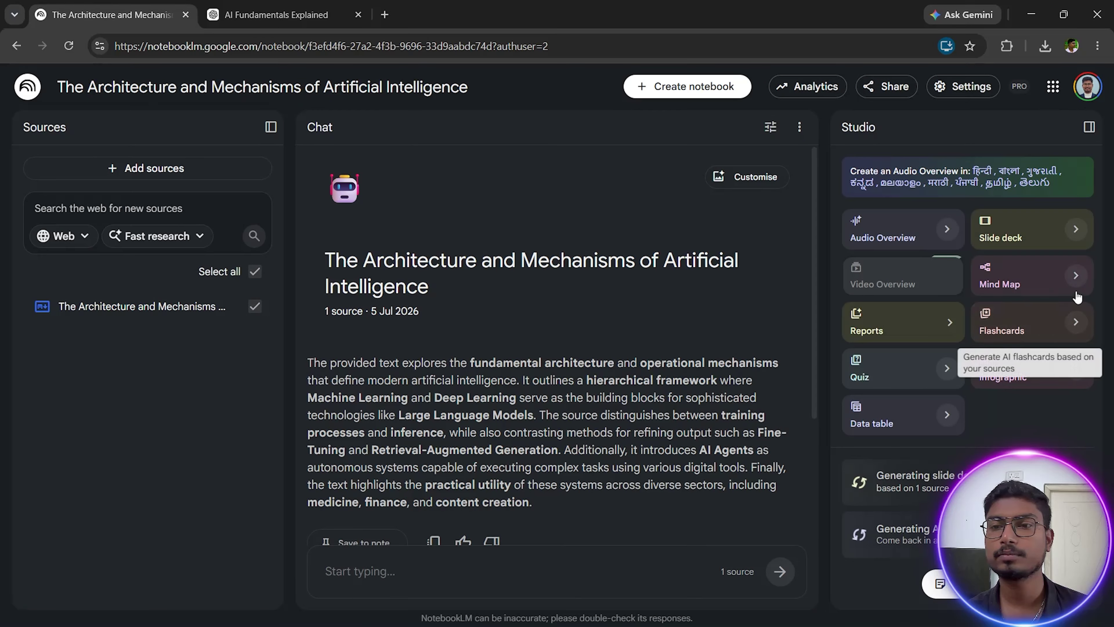
Generate a Mind Map from the source without a topic prompt, and a report in the Study guide format
left_click(1074, 275)
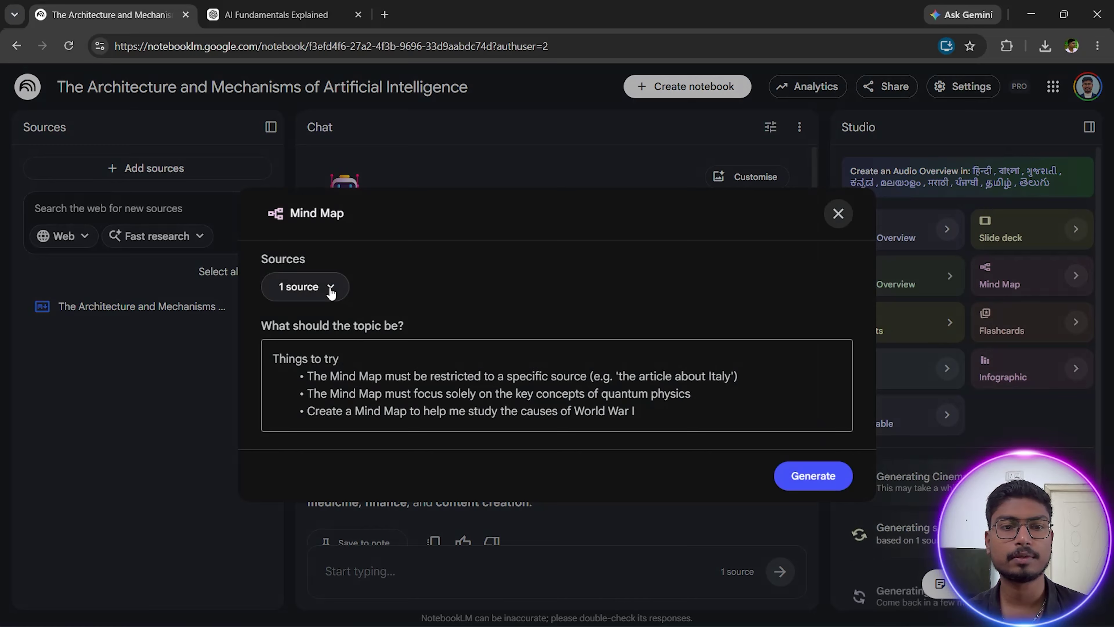
left_click(820, 479)
left_click(943, 323)
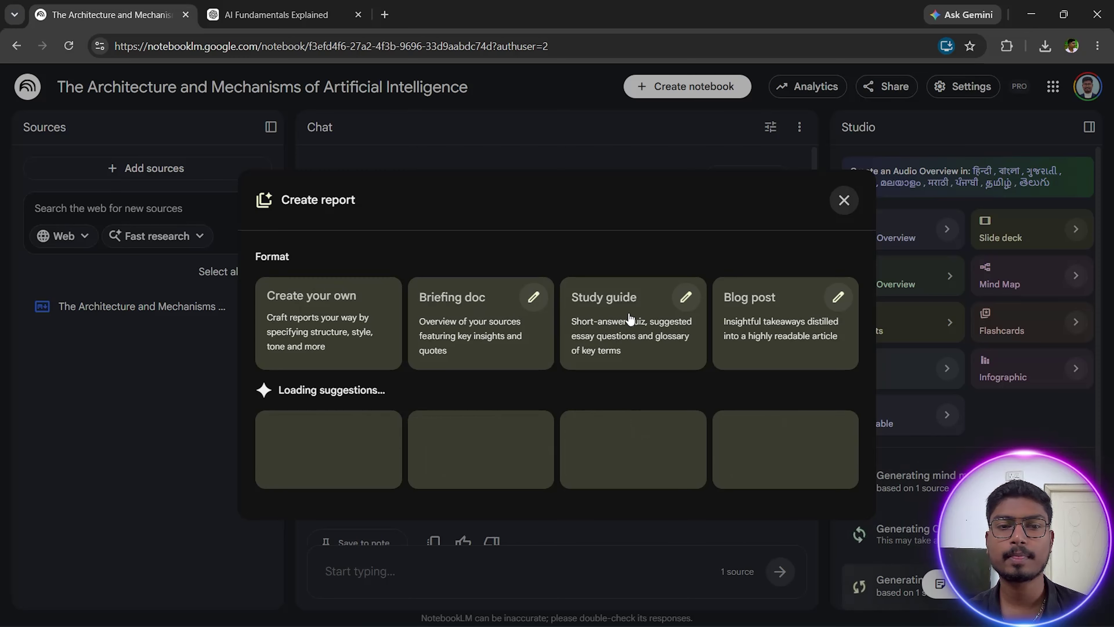
left_click(675, 307)
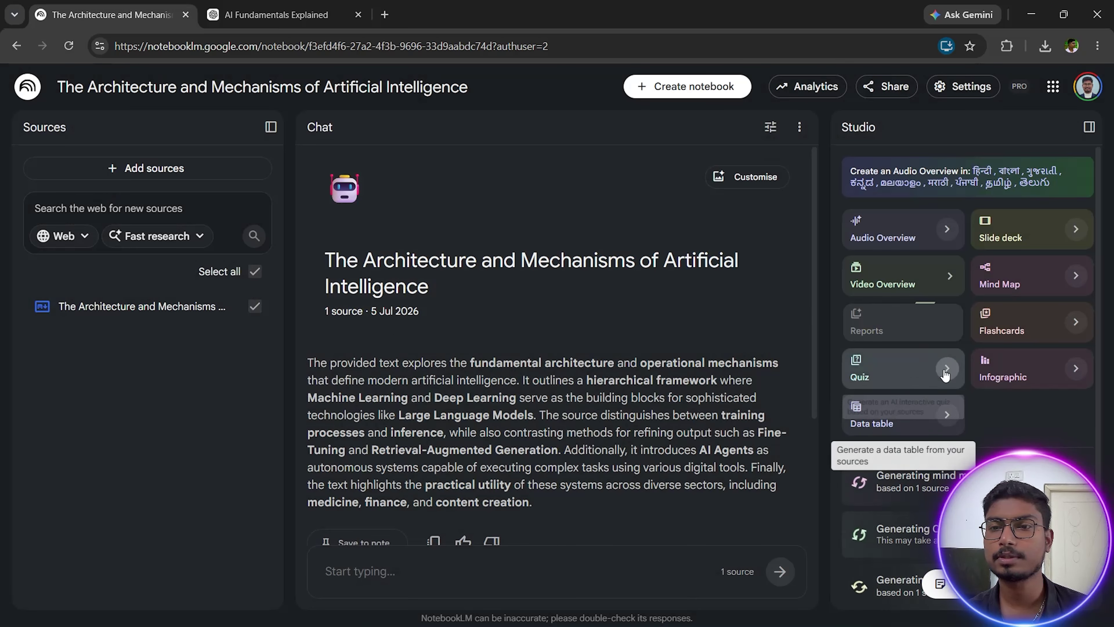
Generate Flashcards with the number of cards set to Fewer and the difficulty set to Easy
left_click(1004, 326)
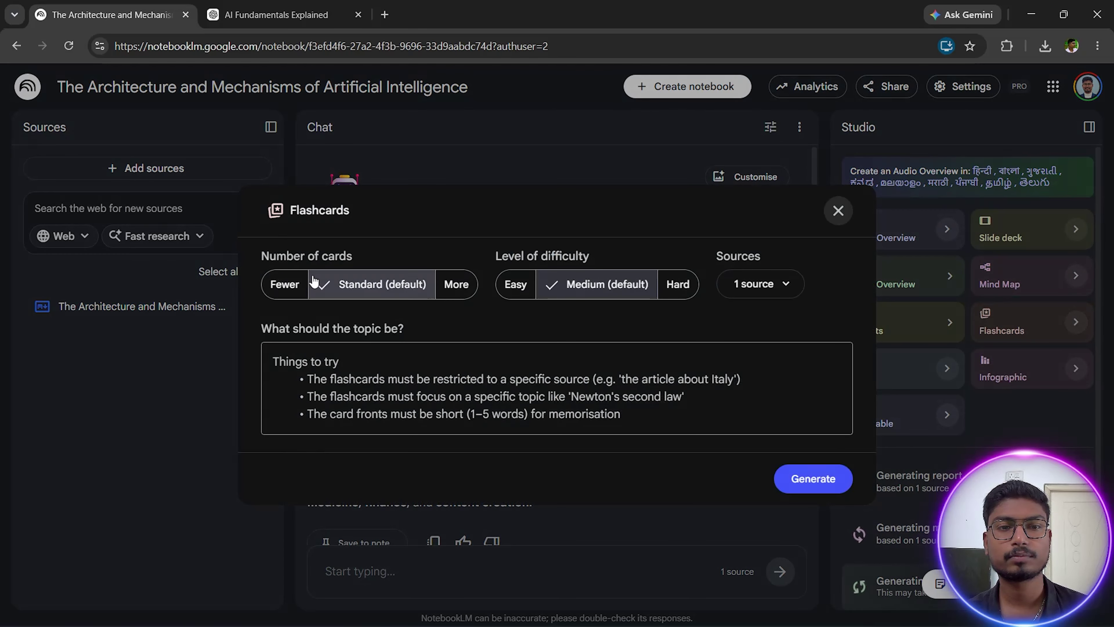
left_click(294, 283)
left_click(515, 284)
left_click(824, 478)
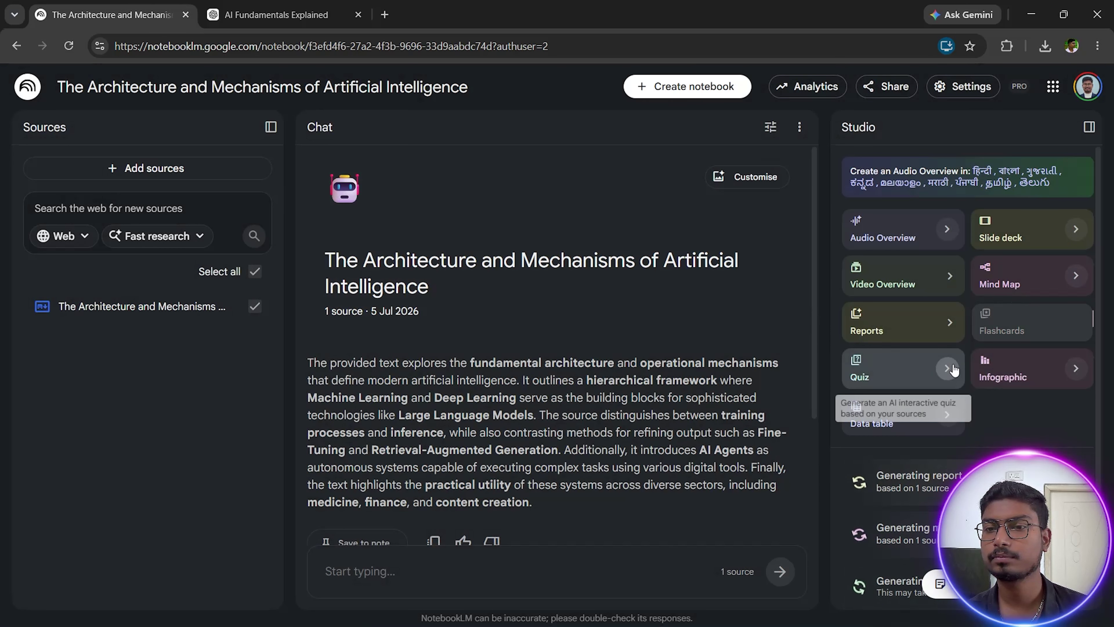
Generate a Quiz with the number of questions set to Fewer and the difficulty set to Easy
left_click(949, 372)
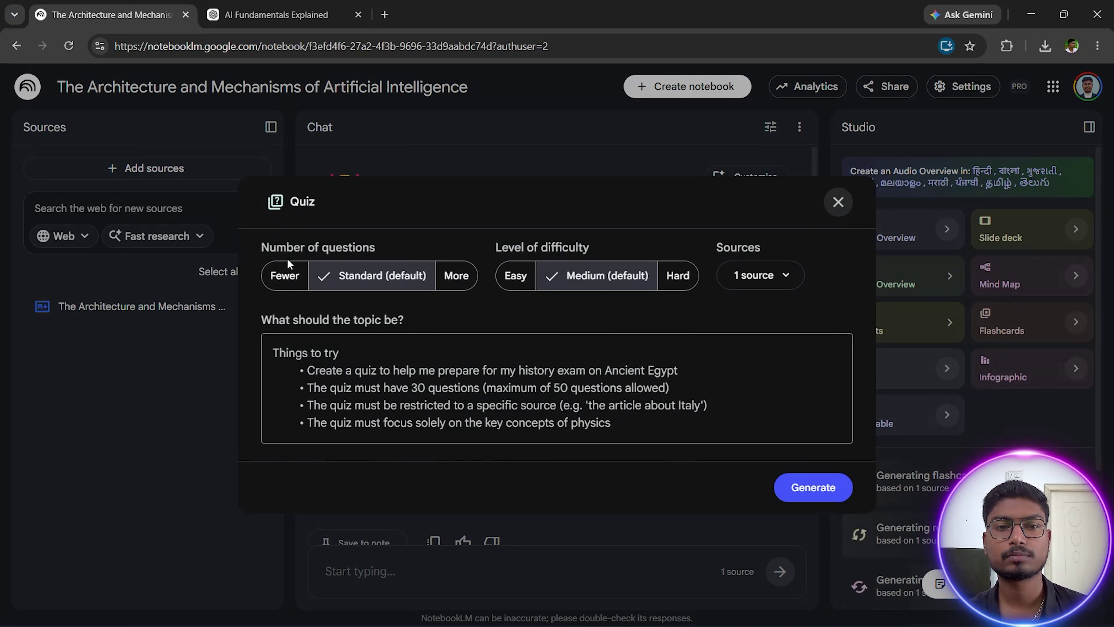
left_click(291, 275)
left_click(516, 276)
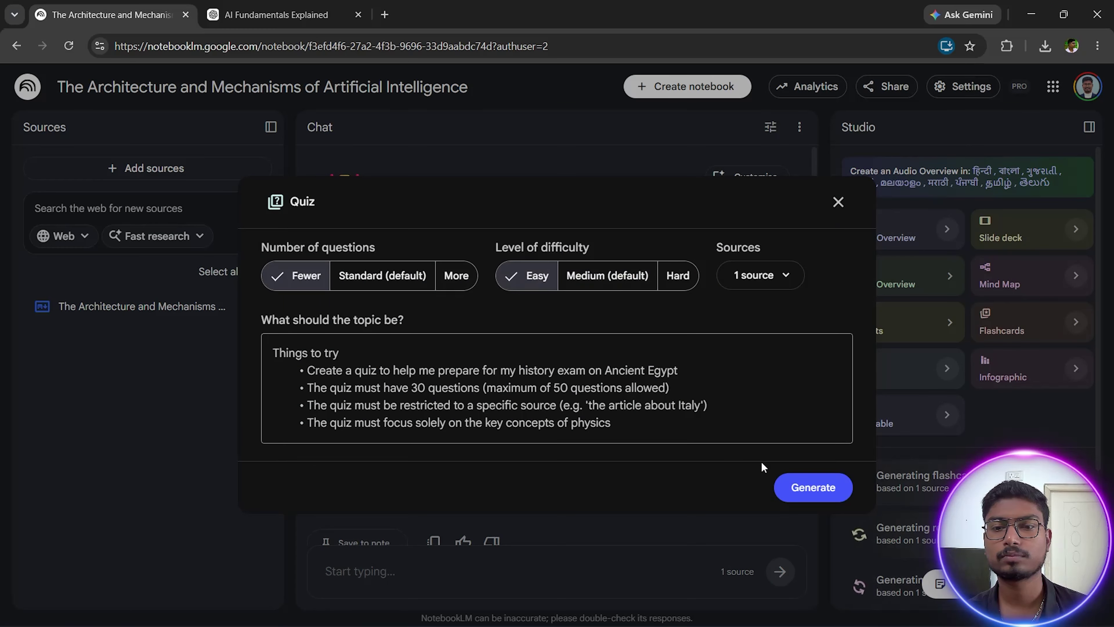
left_click(797, 495)
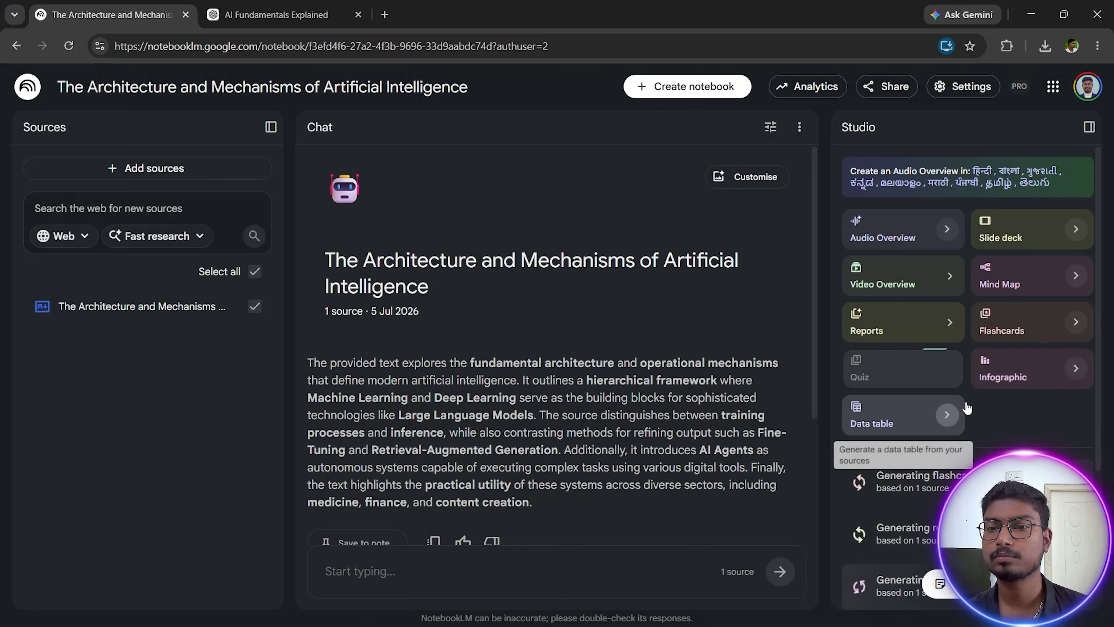
Generate a Landscape infographic in the Kawaii style with Standard detail, and an English data table without a description
left_click(1076, 369)
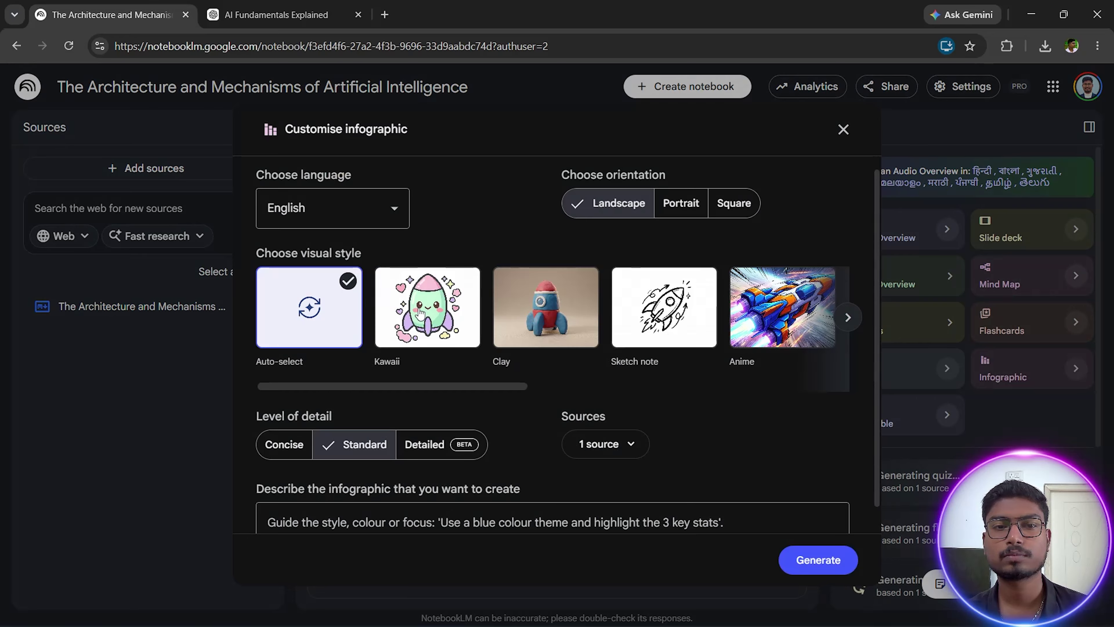
left_click(421, 299)
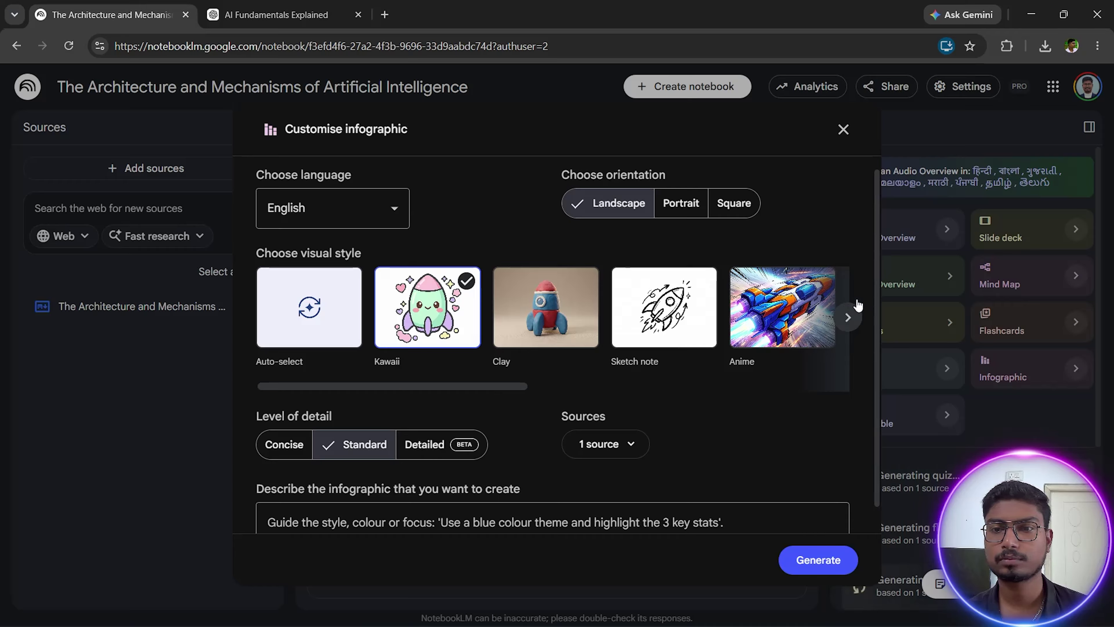
scroll(879, 297, "down", 1)
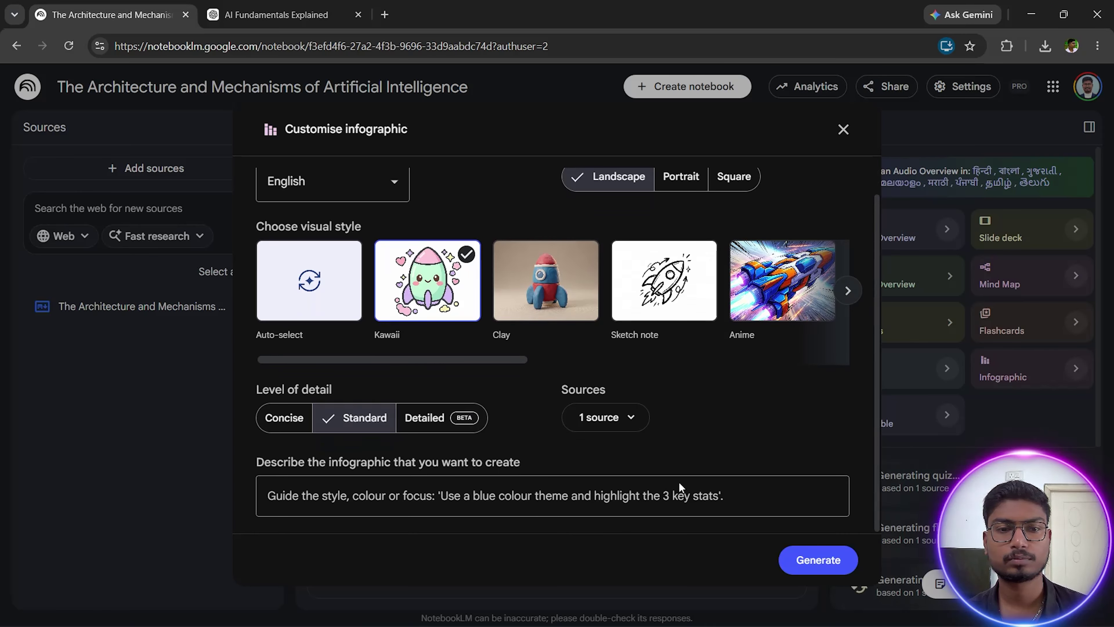
left_click(813, 570)
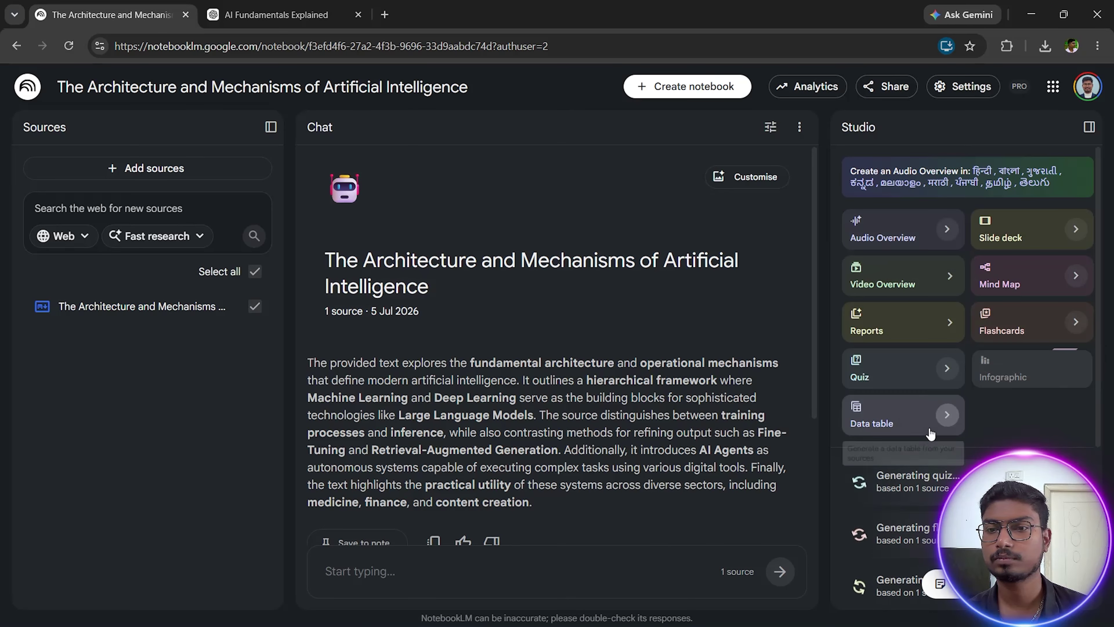
left_click(944, 422)
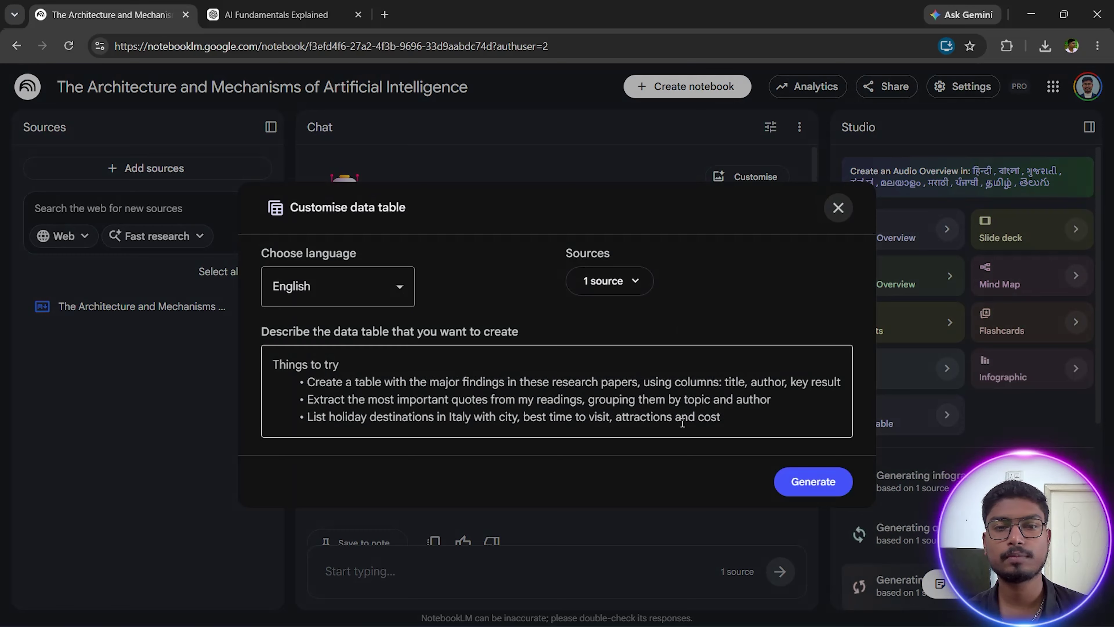
left_click(813, 482)
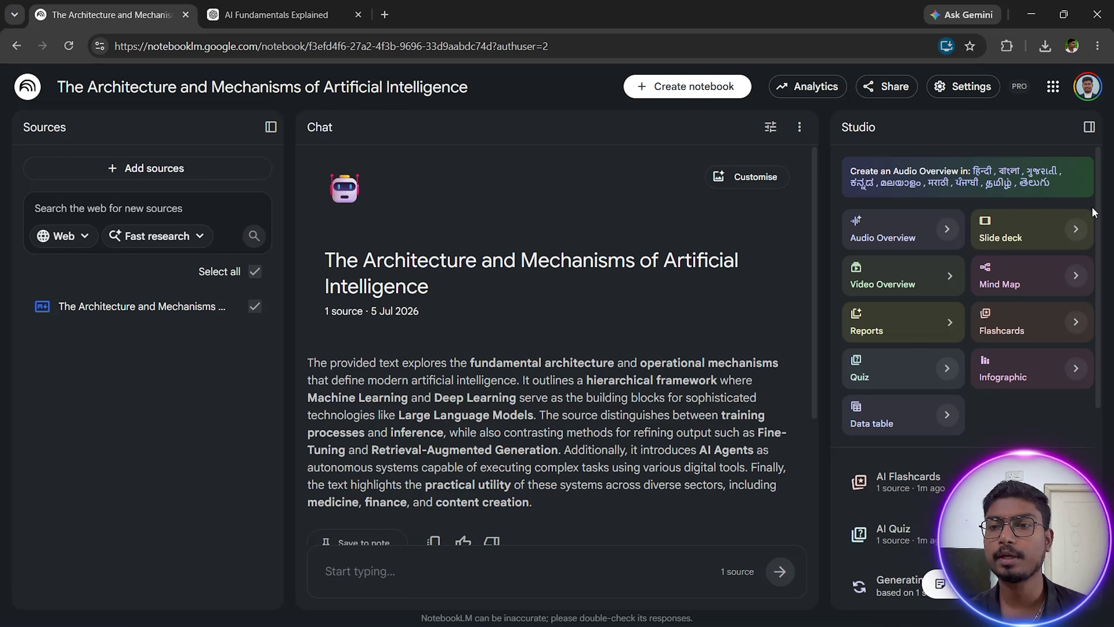
Open the generated AI Mindmap from the Studio outputs and enlarge its view
scroll(1090, 264, "down", 5)
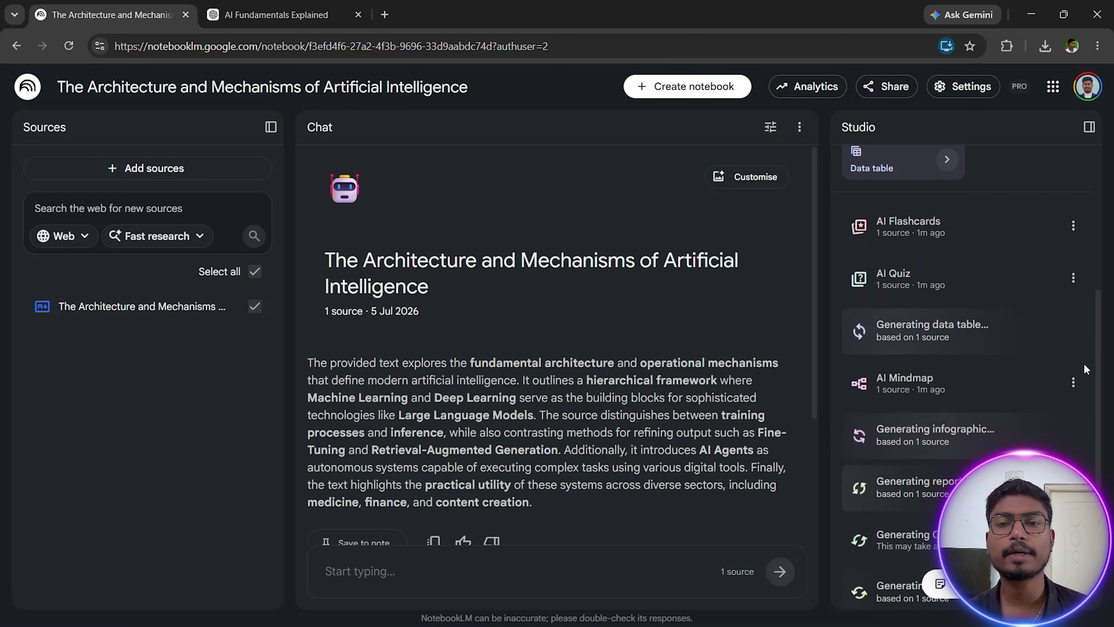
scroll(1086, 369, "down", 1)
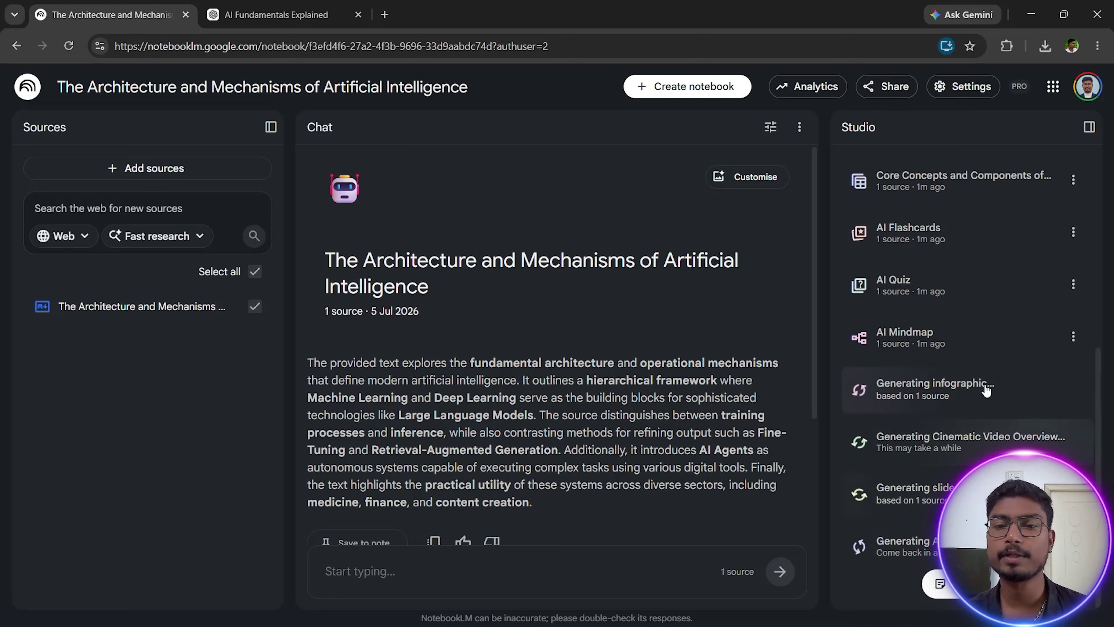
left_click(915, 341)
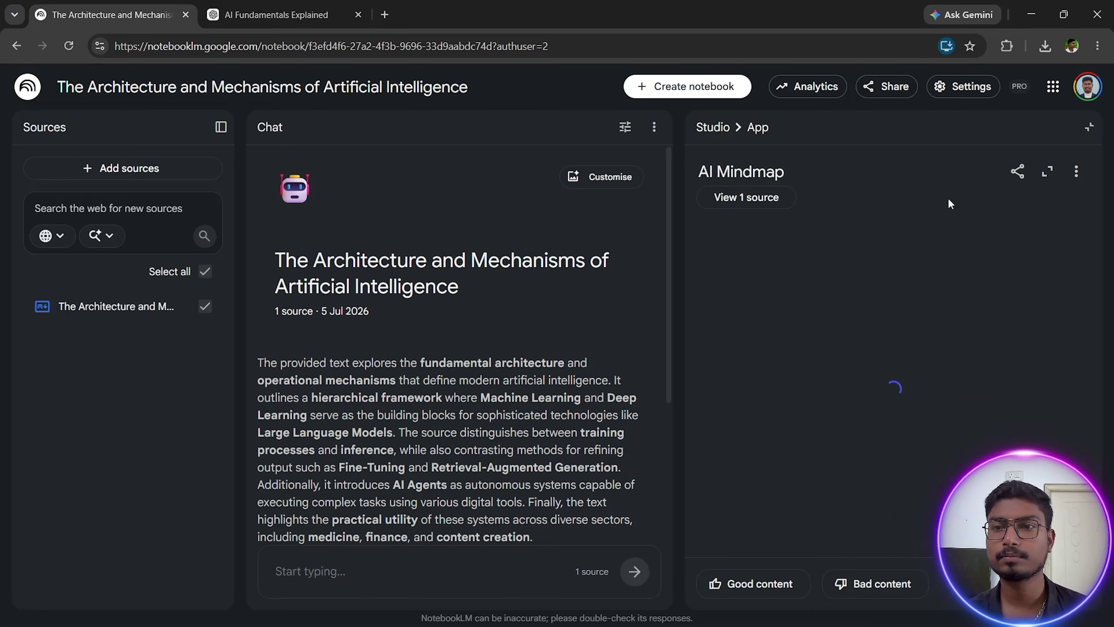
left_click(1048, 171)
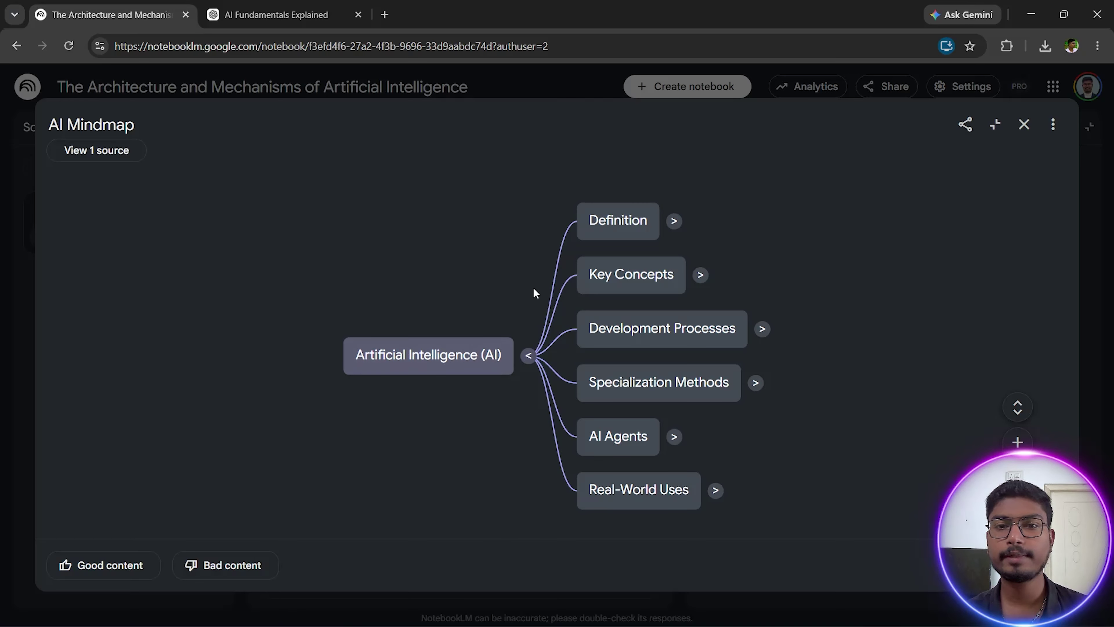
Expand the Definition, Key Concepts and Development Processes branches of the mind map, including the Training and Inference sub-branches
left_click(675, 221)
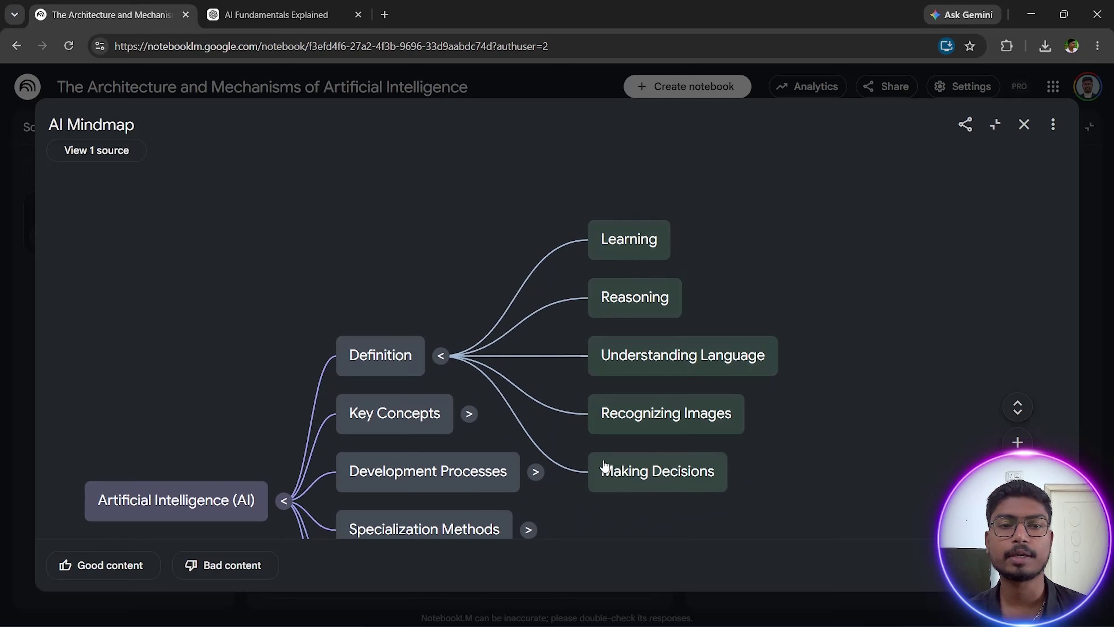
left_click(468, 415)
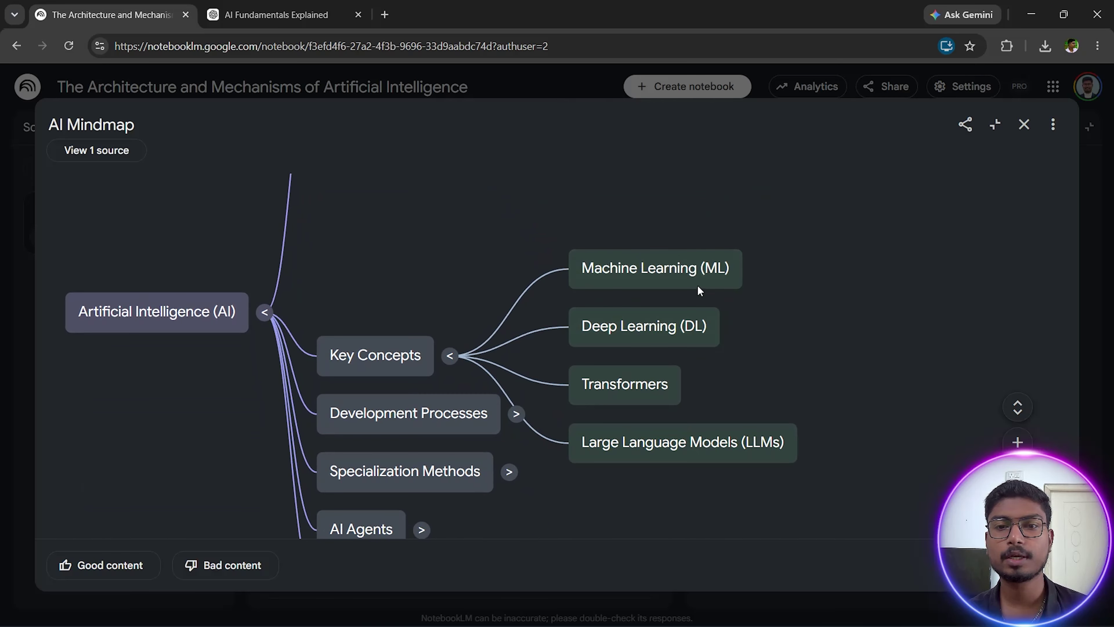
left_click(515, 414)
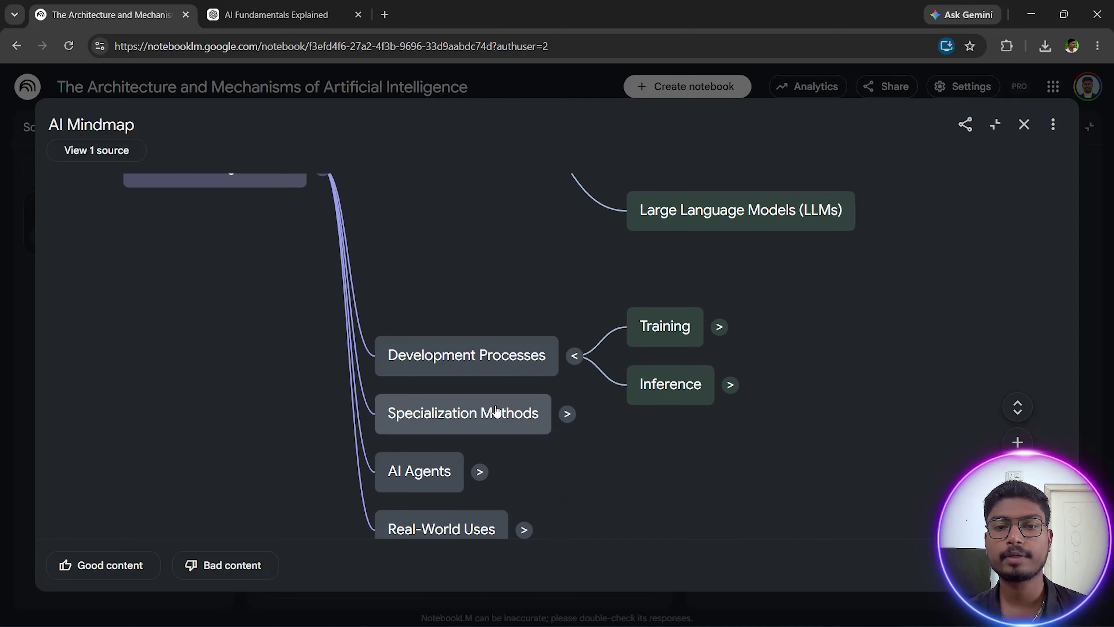
left_click(719, 327)
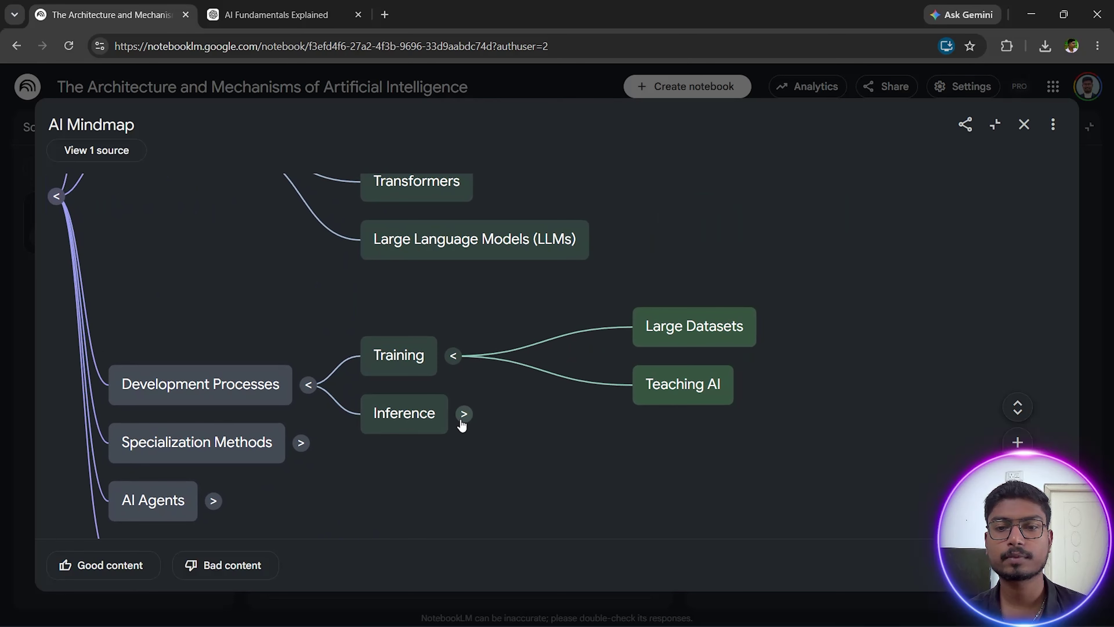
left_click(462, 417)
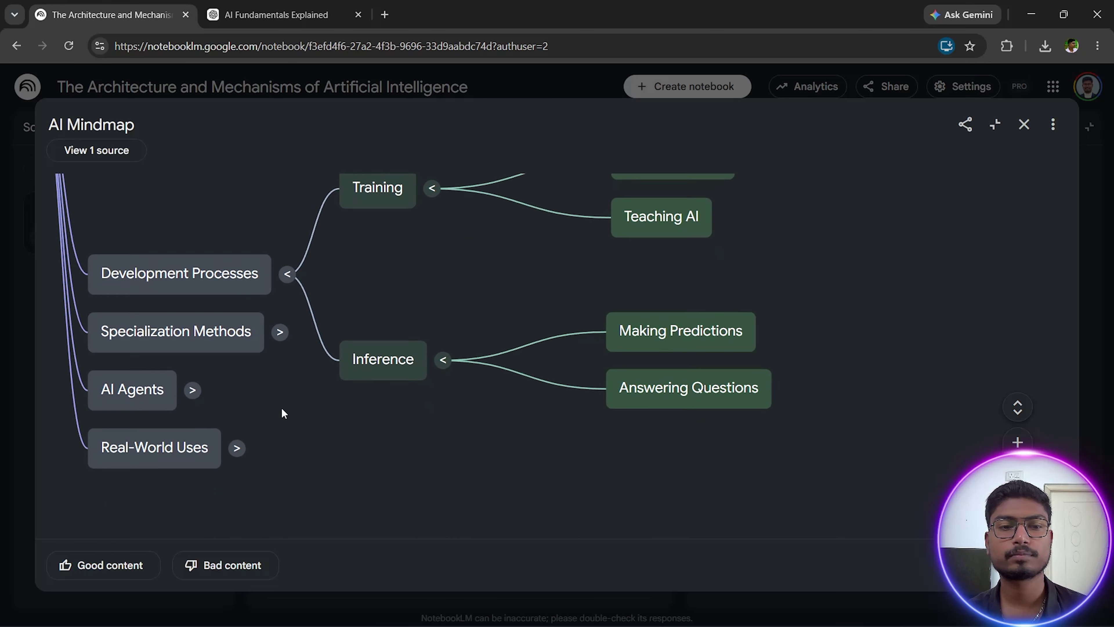
Expand the Specialization Methods, AI Agents and Real-World Uses branches of the mind map, and close the enlarged view
left_click(278, 329)
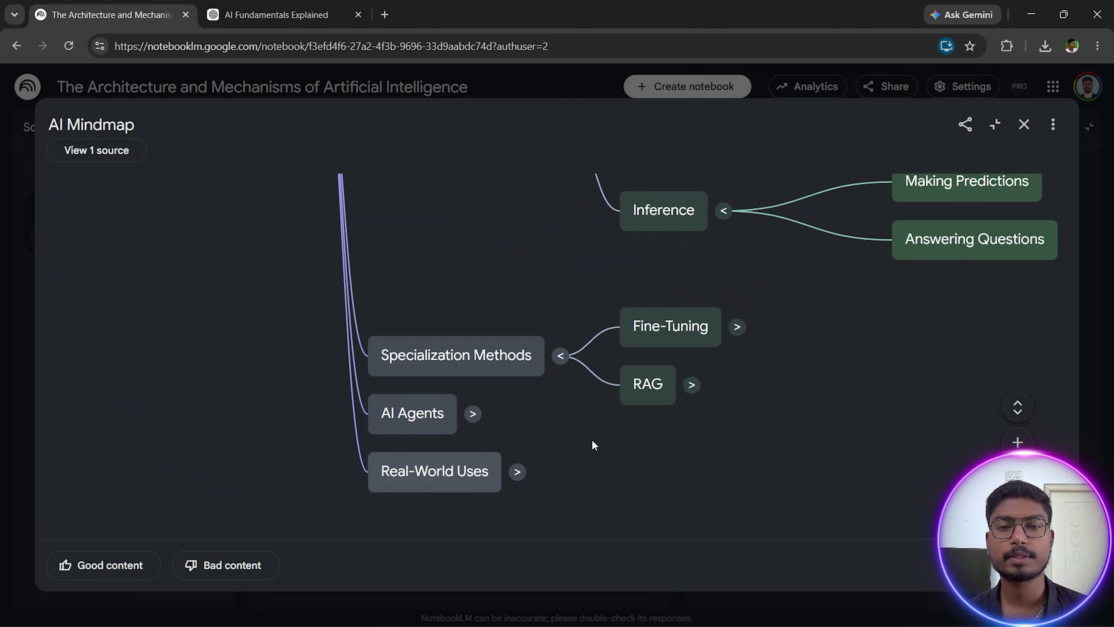
left_click(481, 417)
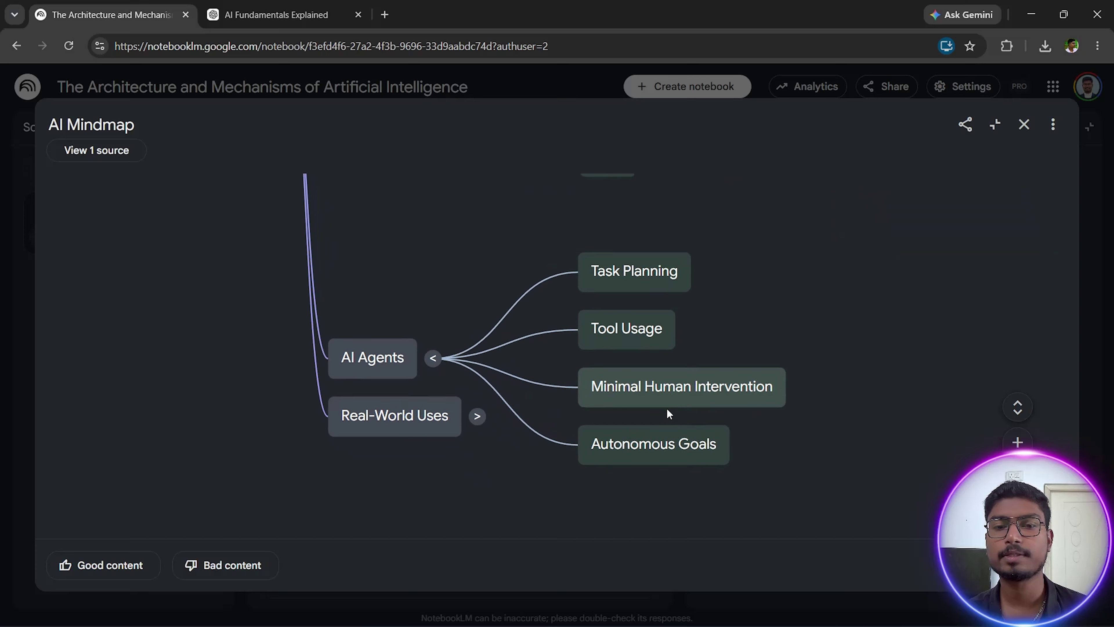
left_click(476, 414)
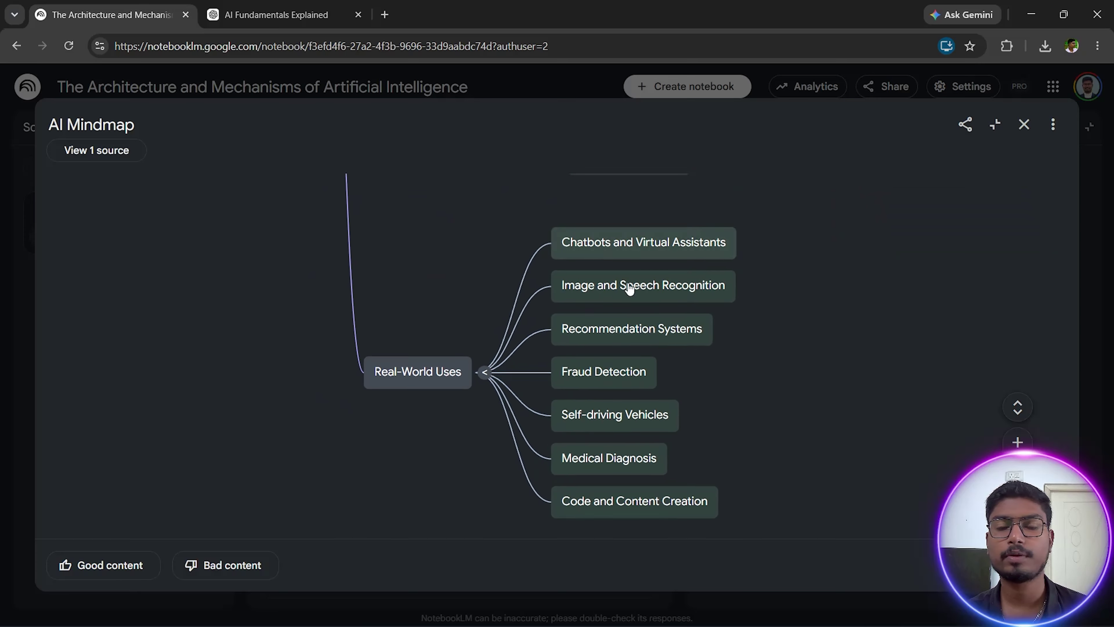
left_click(1054, 125)
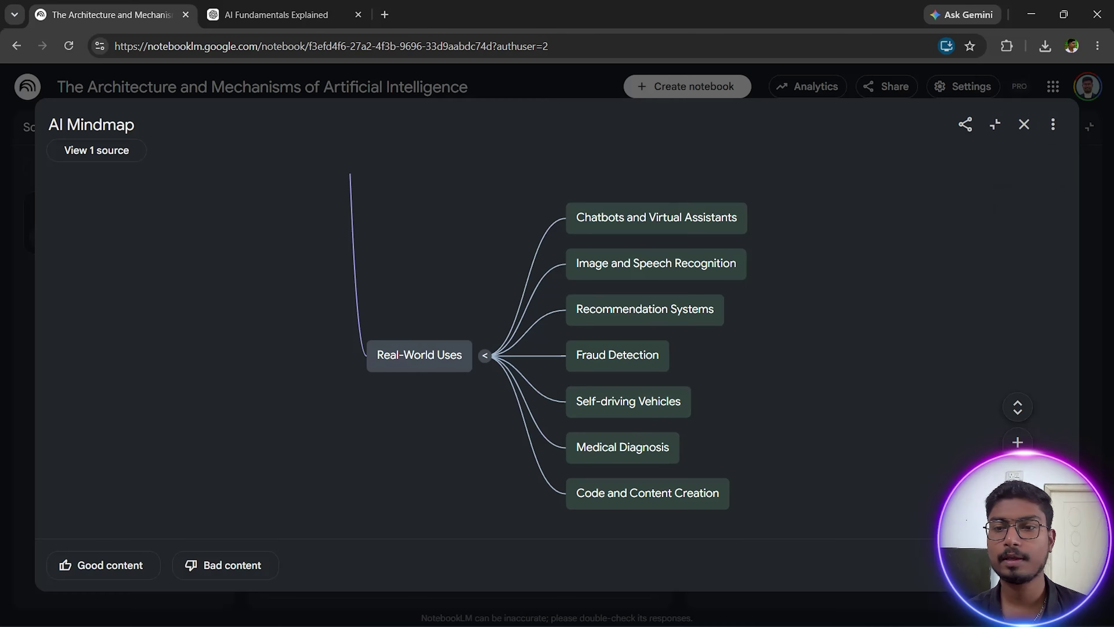
left_click(1109, 409)
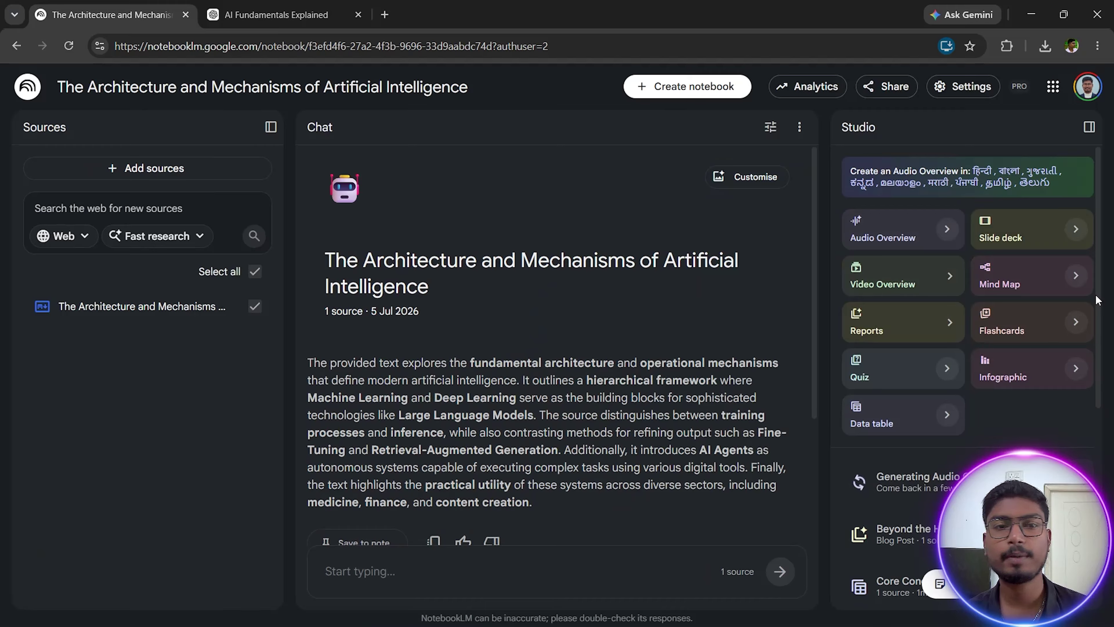
Open the generated AI Quiz in the enlarged view and answer question 1 with Machine Learning
scroll(965, 362, "down", 8)
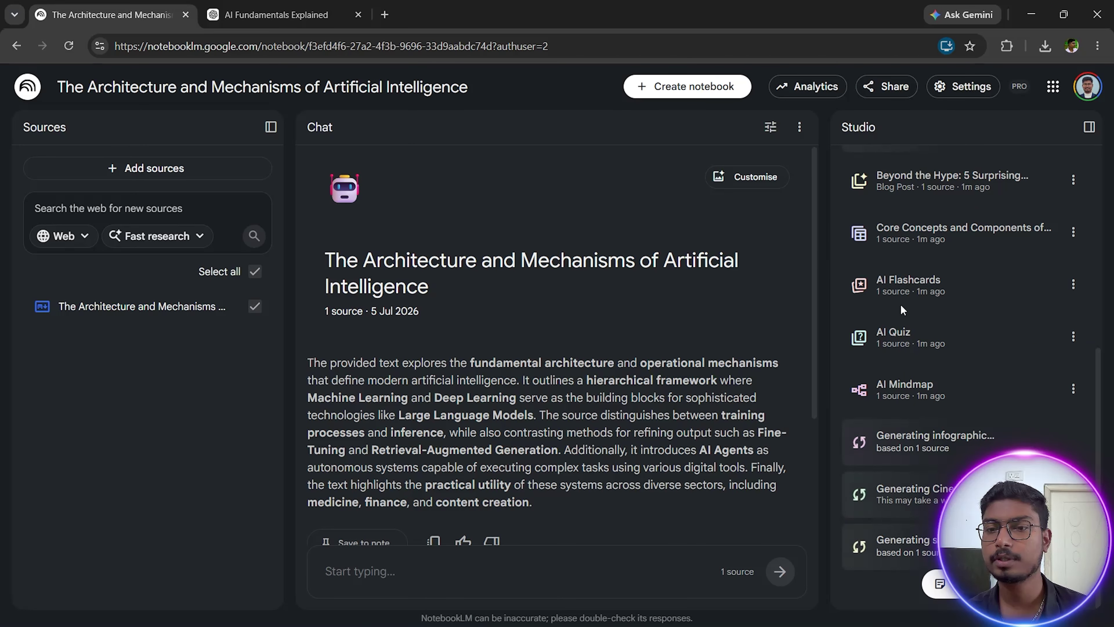
left_click(912, 335)
left_click(1038, 179)
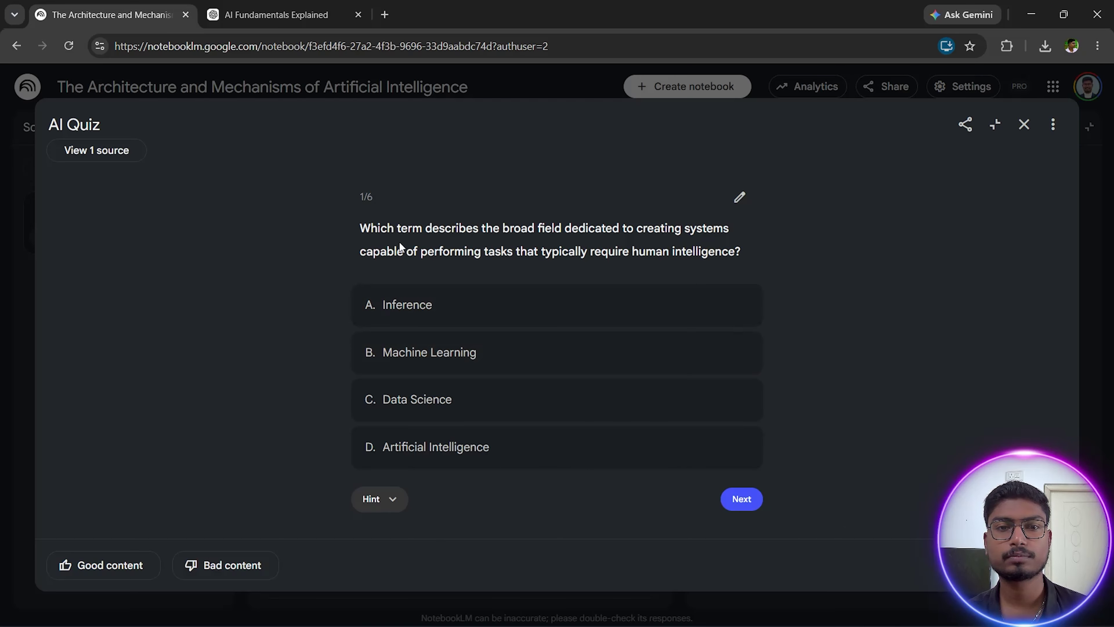
left_click(511, 351)
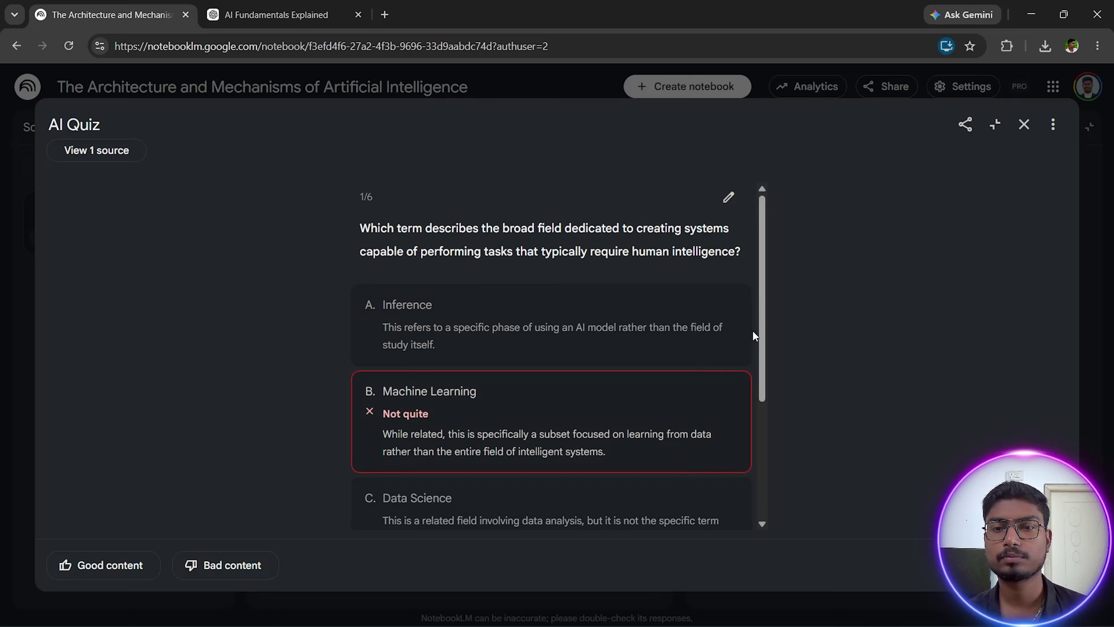
left_click_drag(764, 333, 790, 446)
left_click(727, 499)
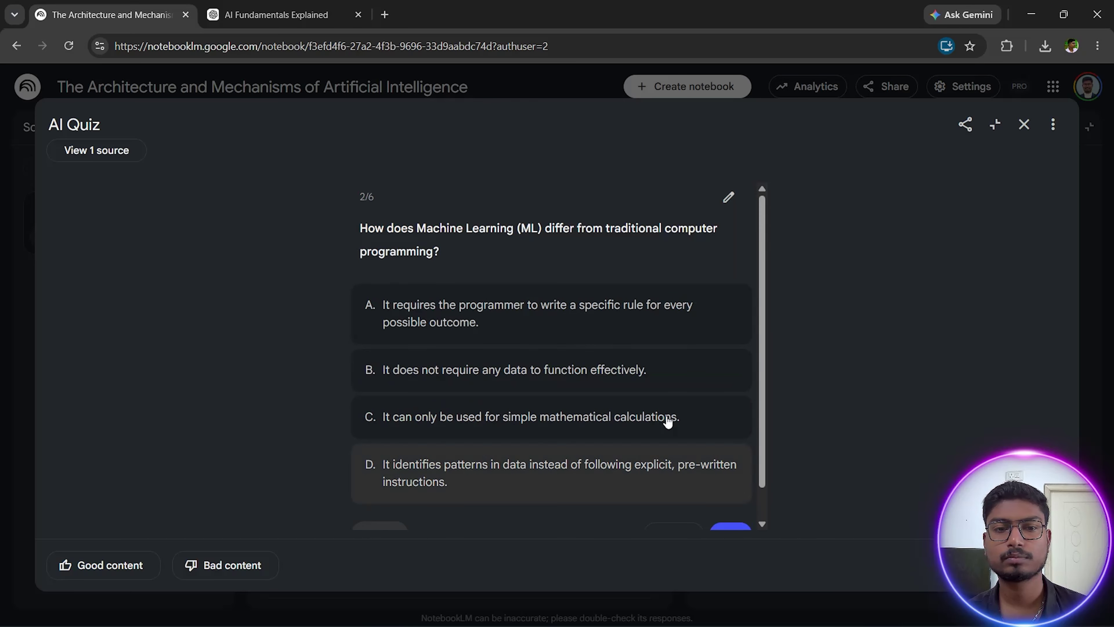
Answer question 2 with "It does not require any data" and question 3 with "neural networks with many layers"
left_click(518, 371)
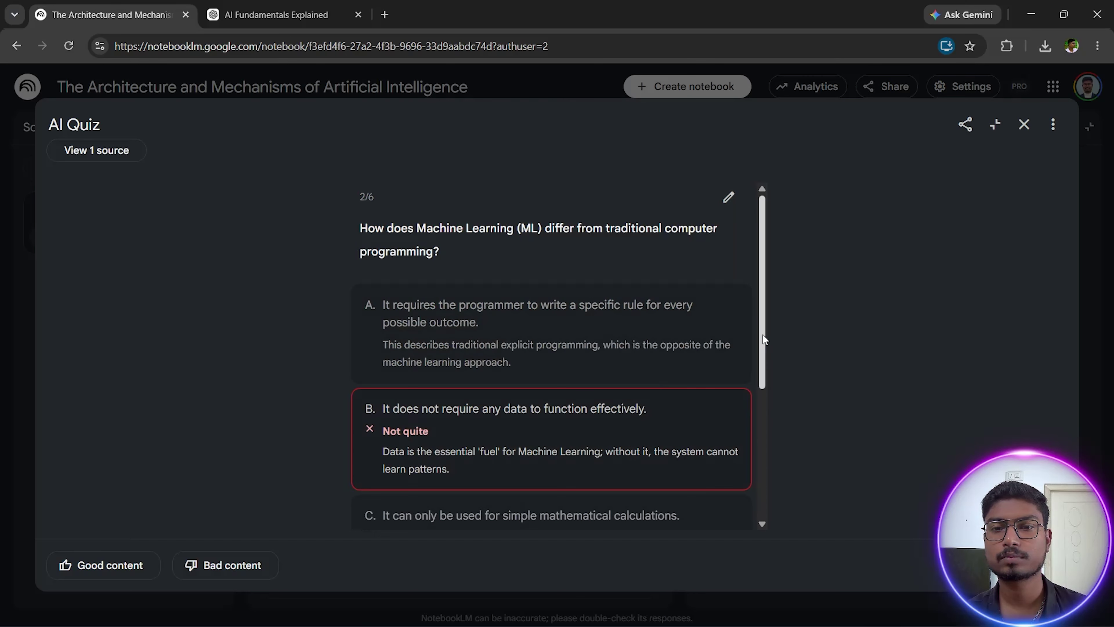
left_click_drag(763, 339, 765, 482)
left_click(736, 491)
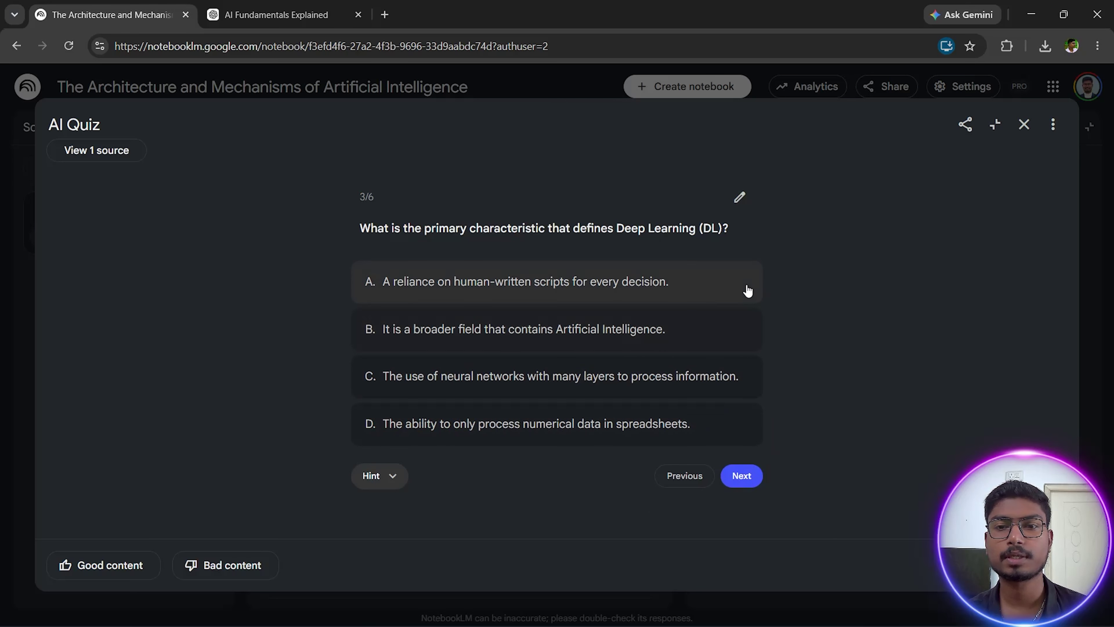
left_click(519, 375)
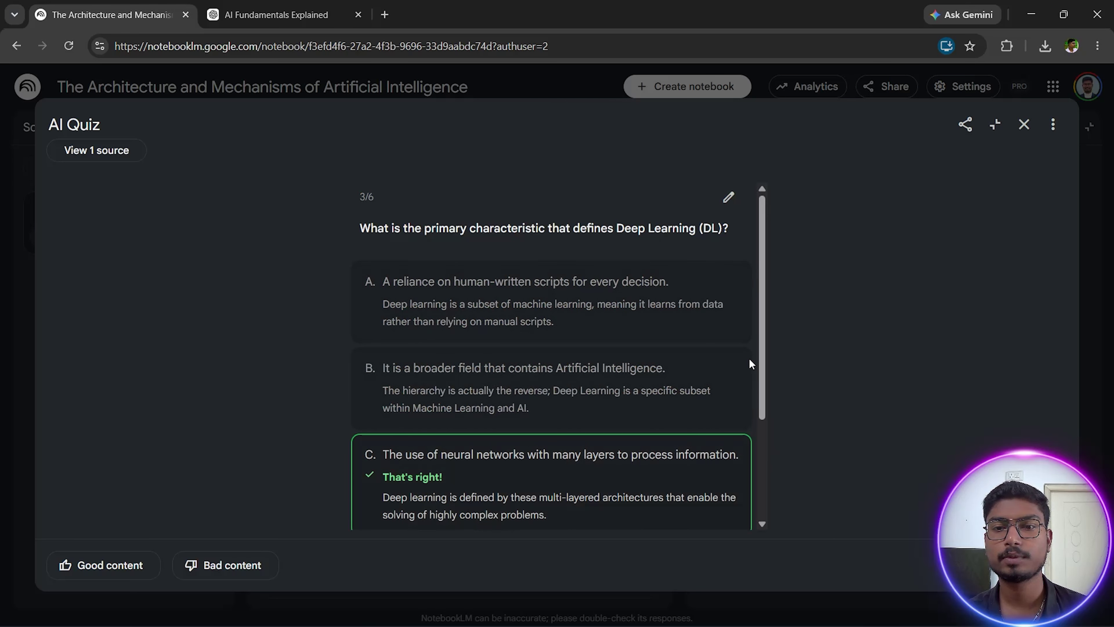
left_click_drag(764, 356, 765, 446)
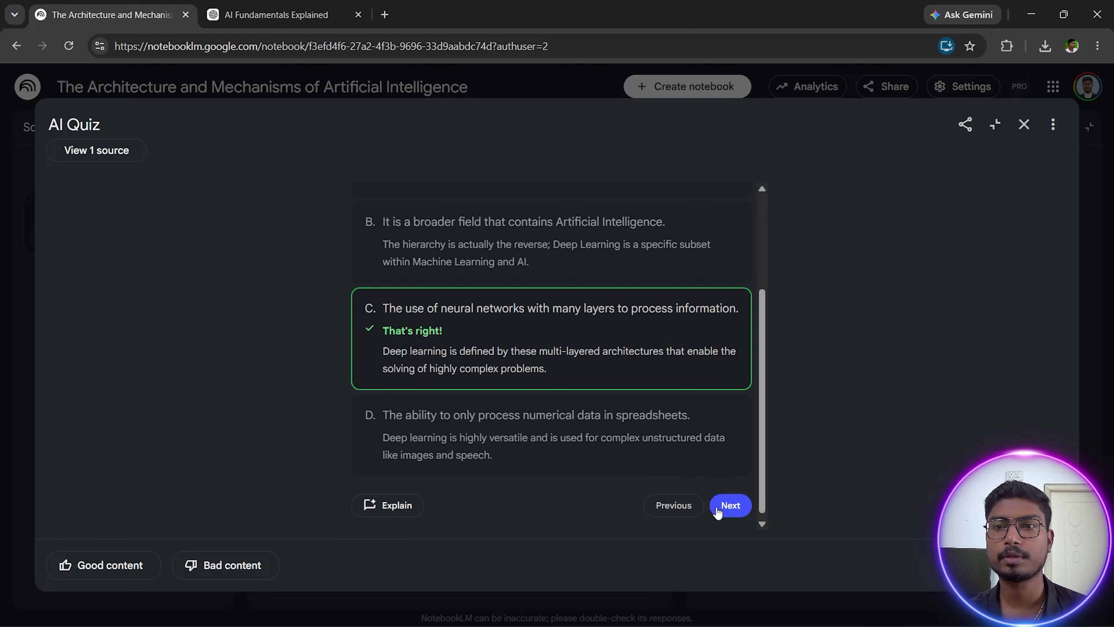
left_click(728, 506)
Answer quiz question 4 with Training and question 5 with Retrieval-Augmented Generation (RAG)
left_click(461, 404)
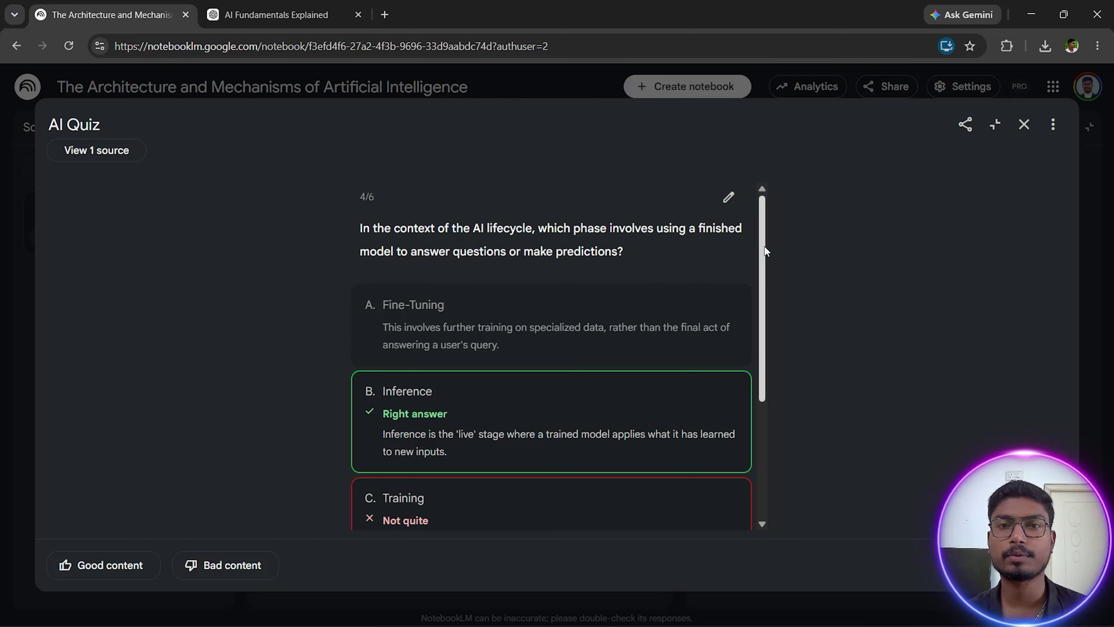
left_click_drag(762, 251, 776, 366)
left_click(728, 507)
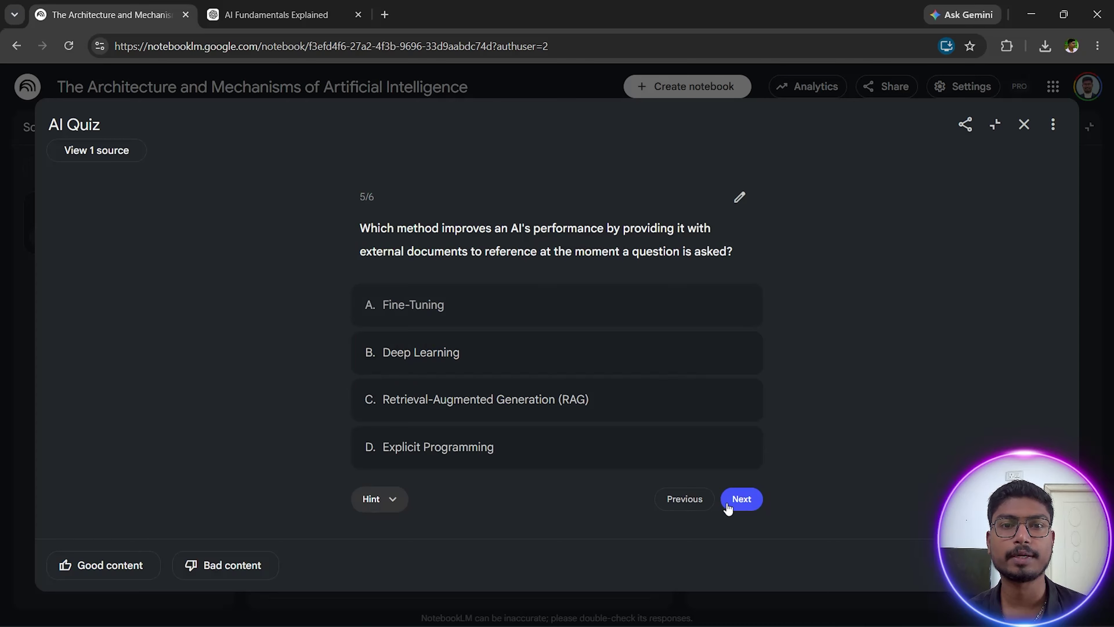
left_click(619, 399)
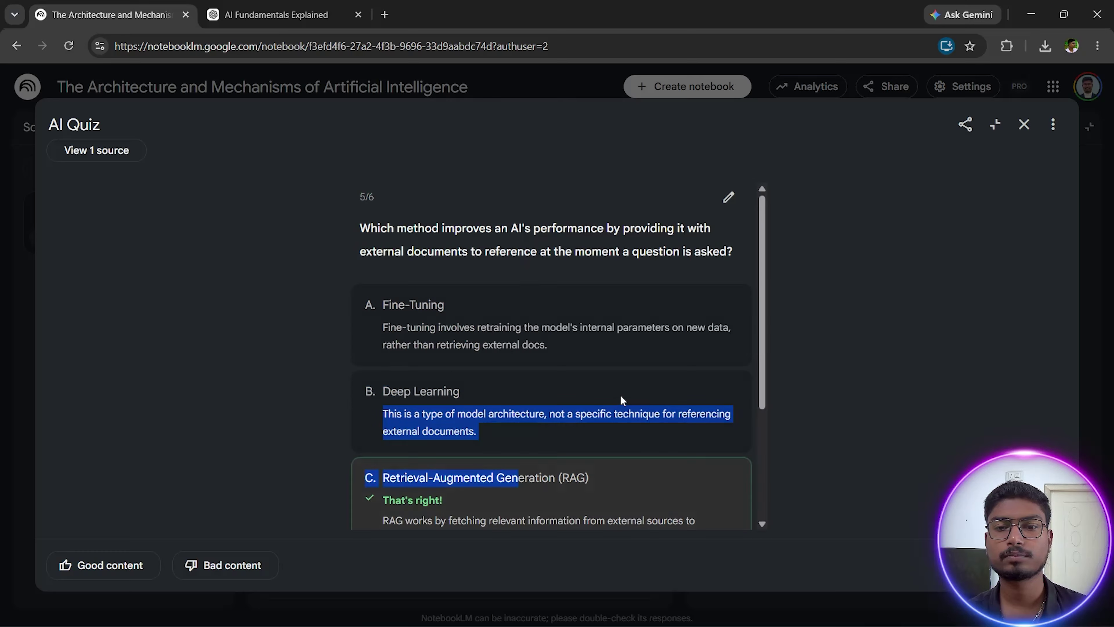
left_click_drag(763, 334, 753, 487)
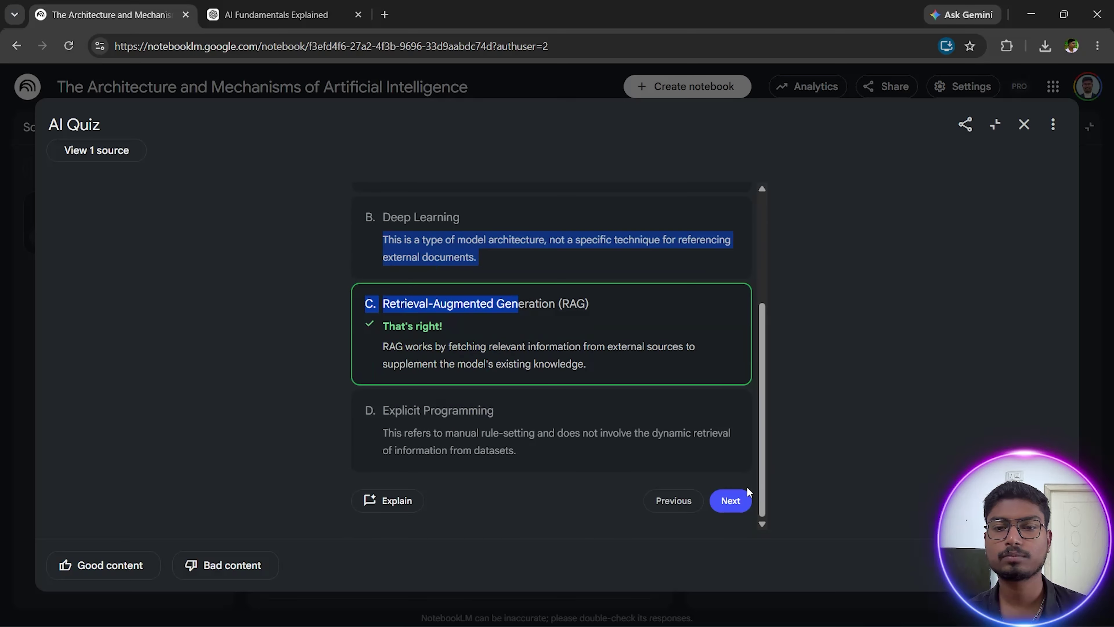
left_click(728, 502)
Answer question 6 with "It can plan tasks and use tools to complete goals autonomously" and finish the quiz
left_click(509, 376)
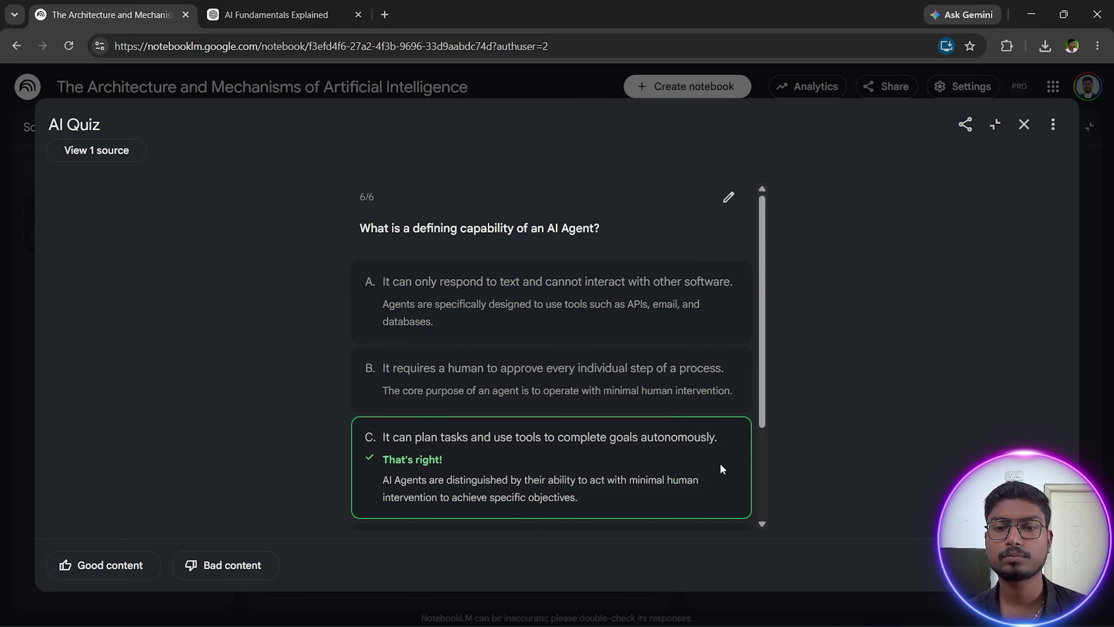
left_click_drag(764, 390, 752, 509)
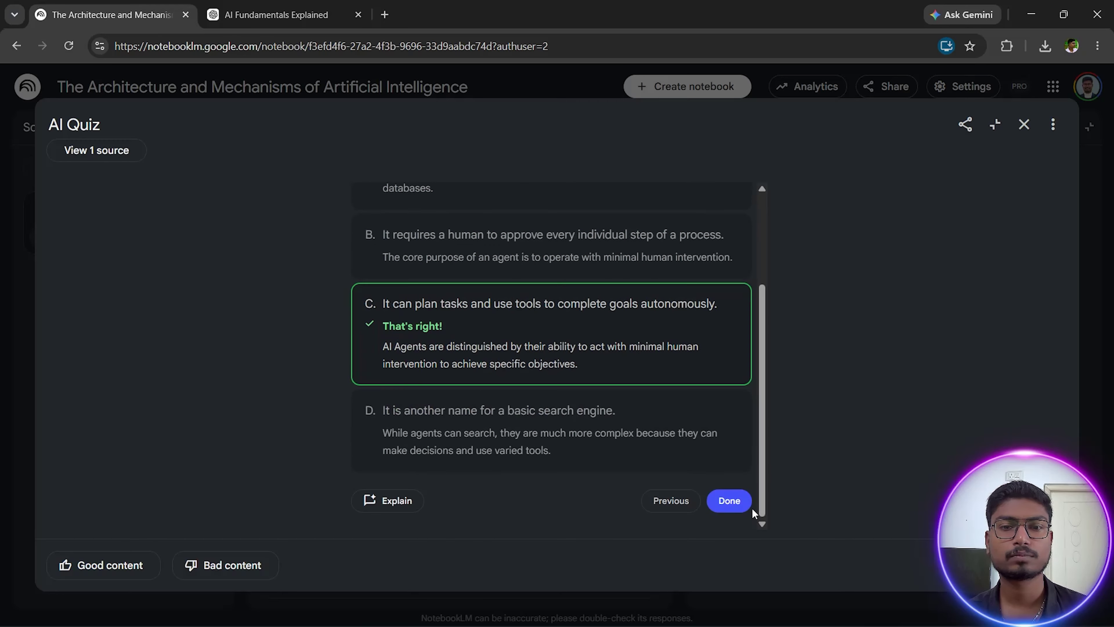
left_click(728, 501)
Review the quiz score, topics covered and follow-up topics, and close the quiz
scroll(479, 332, "up", 5)
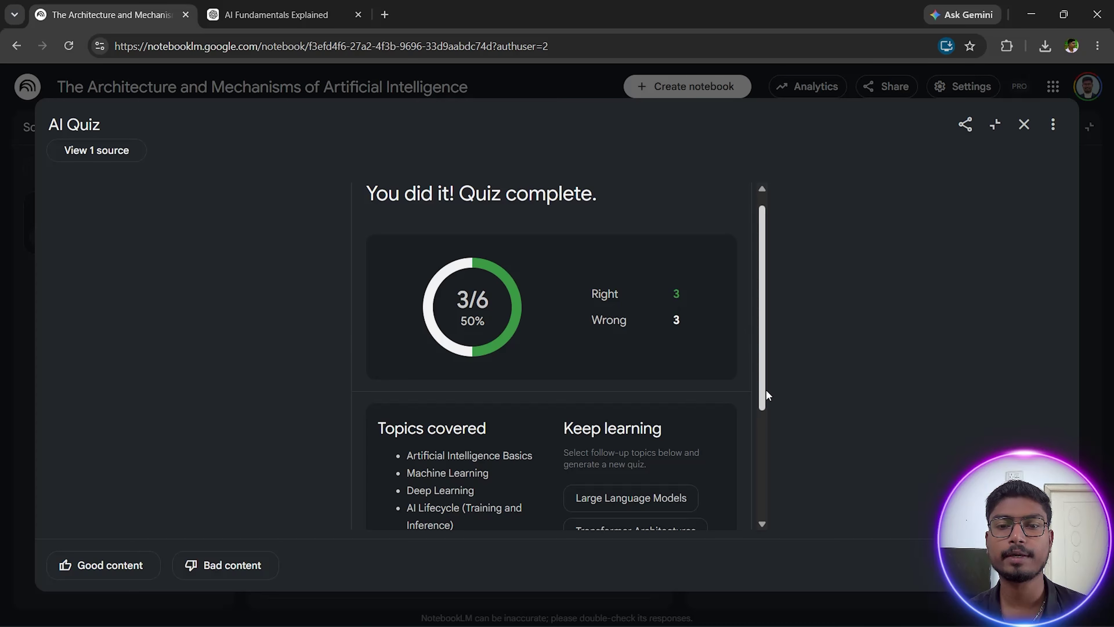
left_click_drag(764, 314, 784, 456)
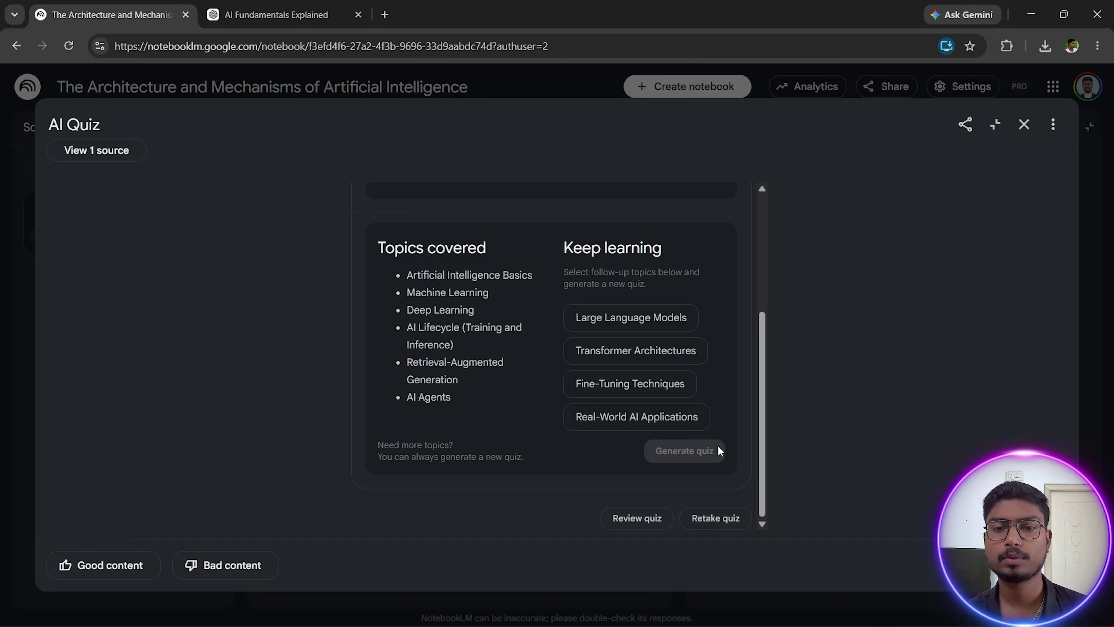
left_click_drag(766, 417, 721, 543)
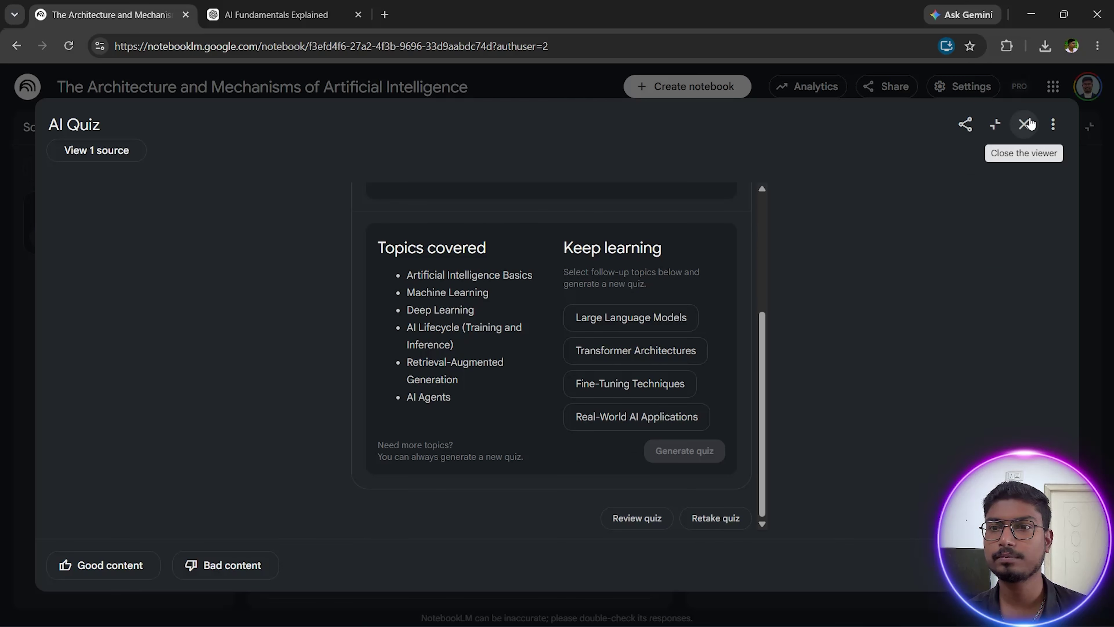
left_click(1025, 124)
Open the generated AI Flashcards from the Studio outputs and enlarge their view
scroll(1101, 375, "down", 5)
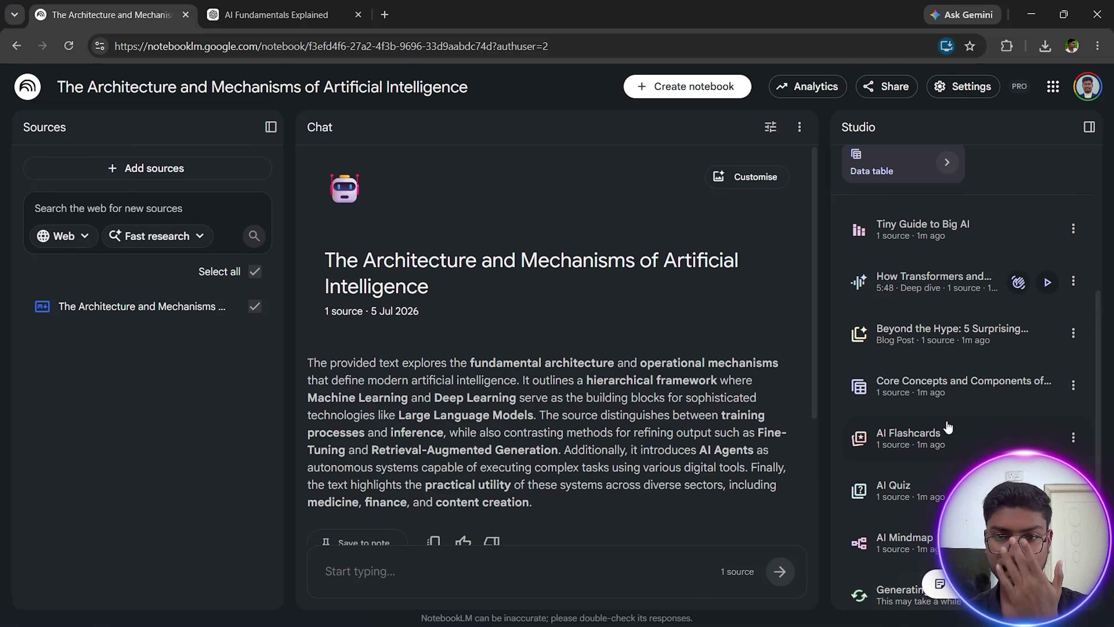
left_click(945, 441)
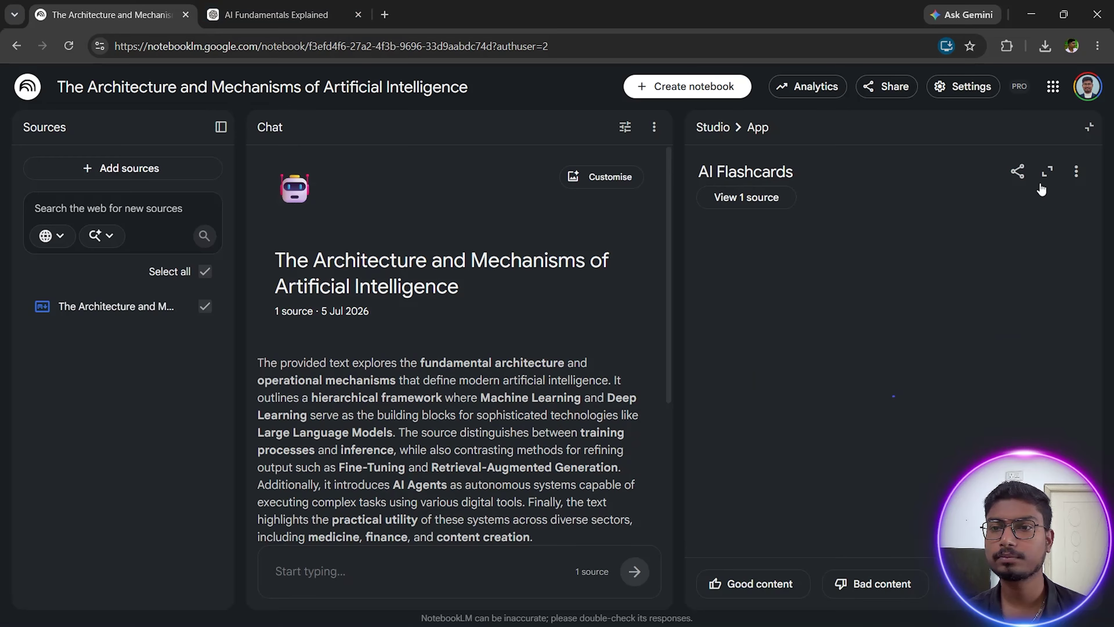
left_click(1047, 172)
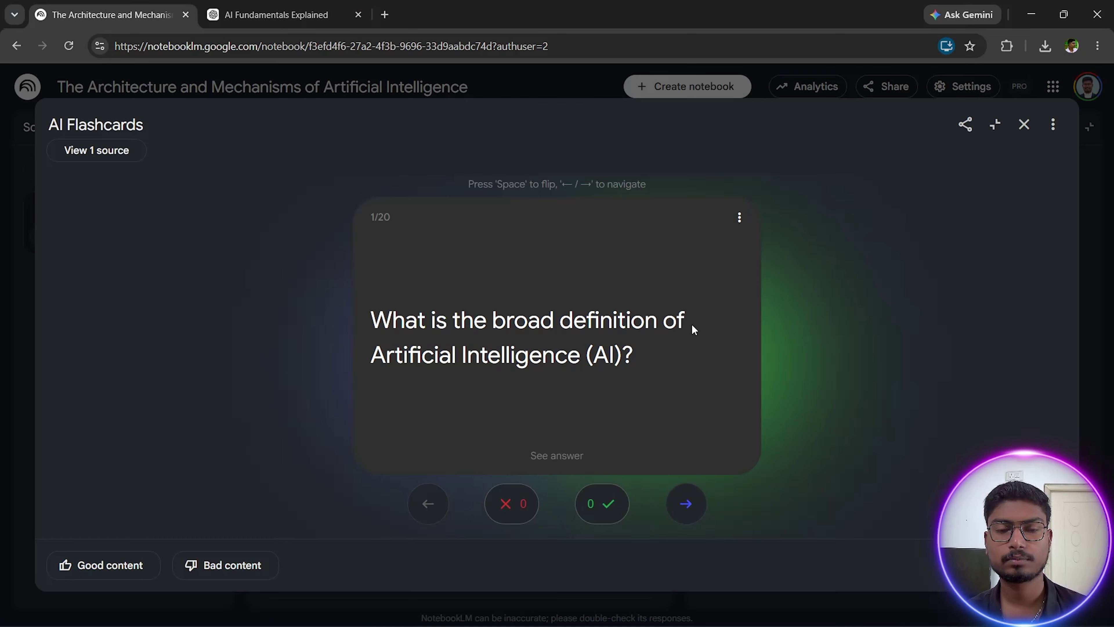
Mark flashcards 1 to 3 as correct, card 4 as wrong, and cards 5 and 6 as correct
left_click(610, 510)
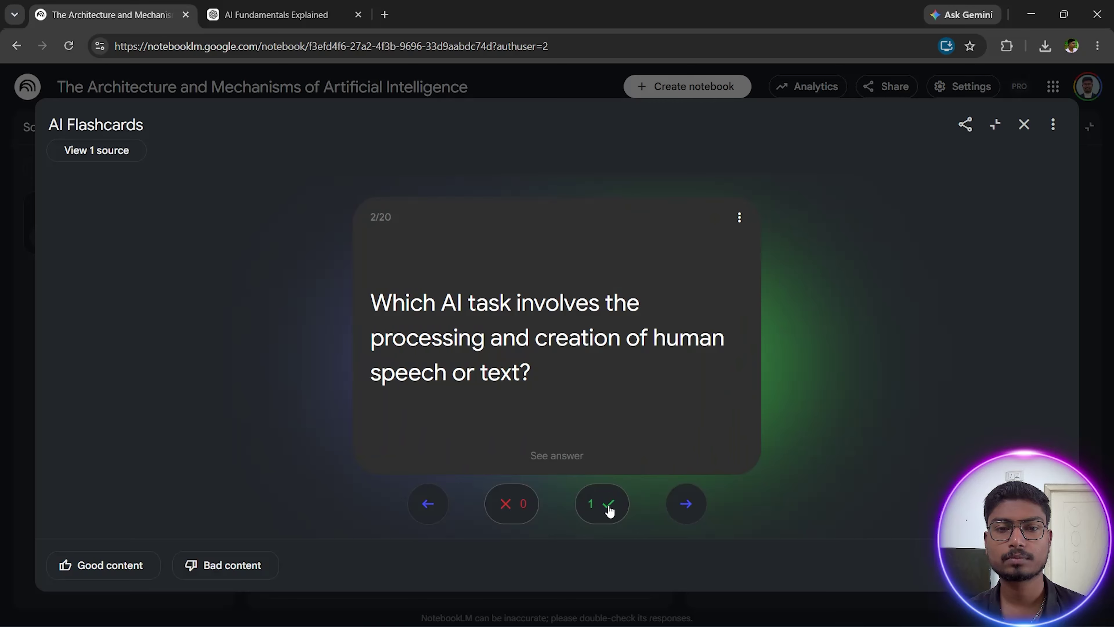
left_click(610, 511)
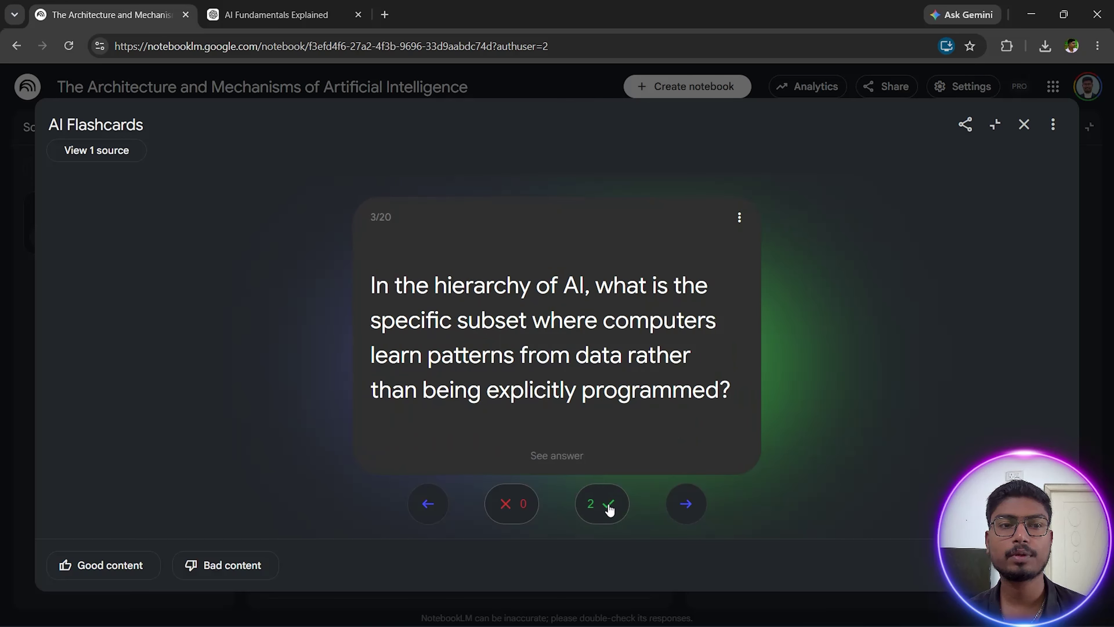
left_click(609, 510)
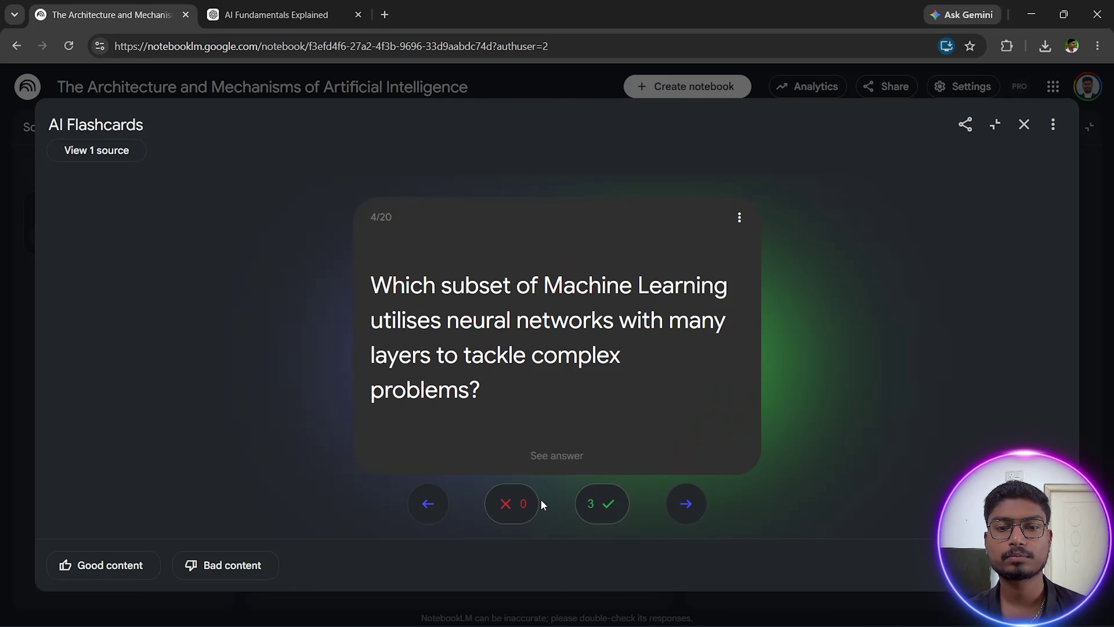
left_click(503, 506)
left_click(594, 503)
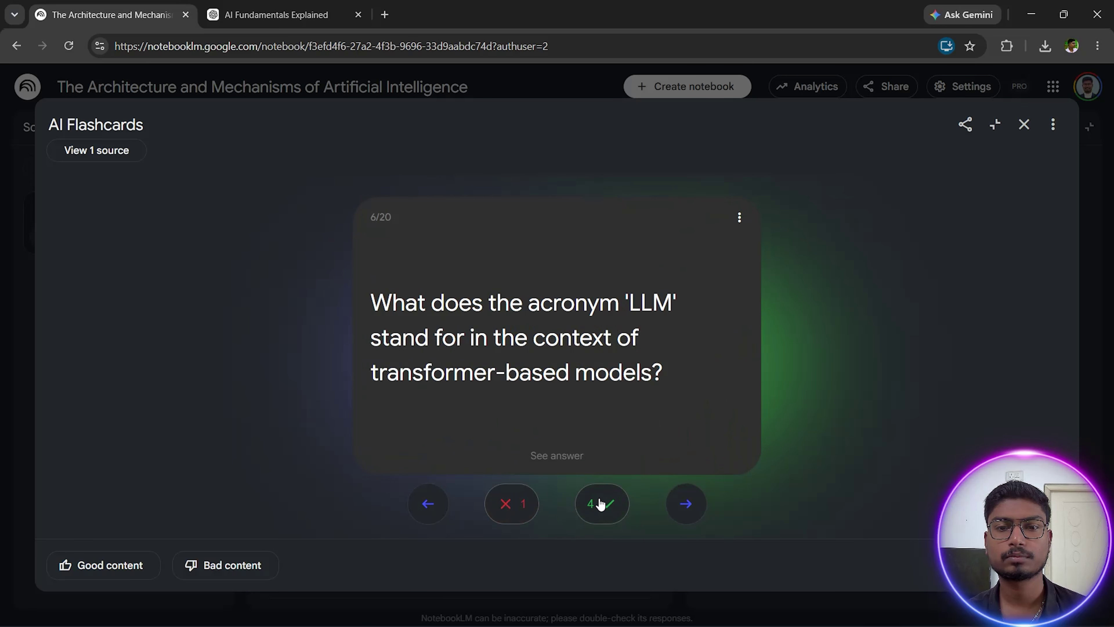
left_click(601, 505)
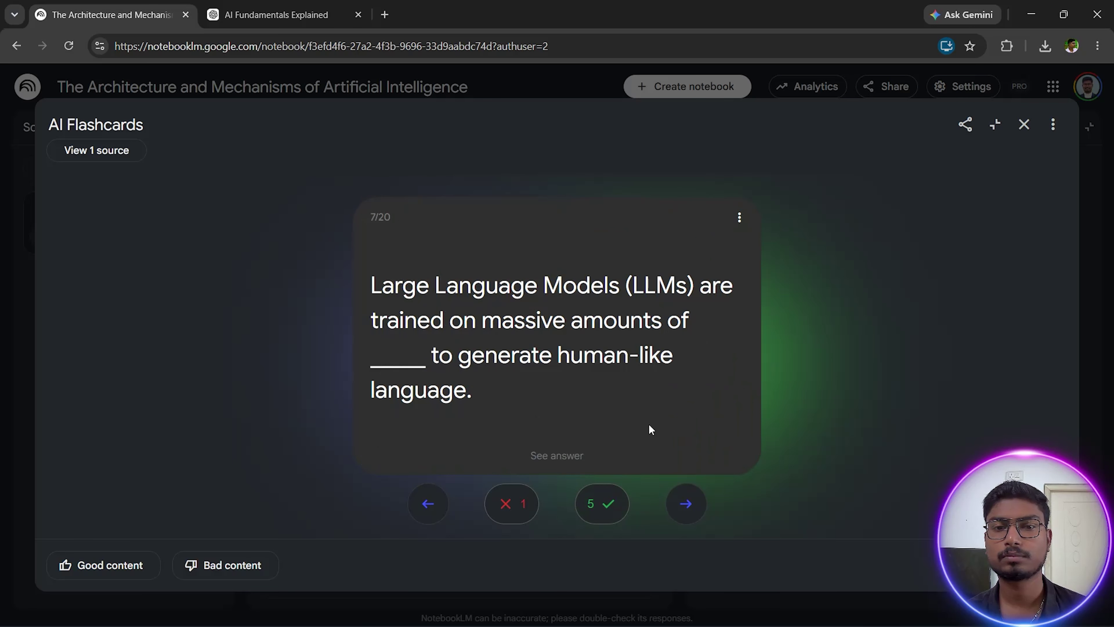
Close the flashcards and review the Core Concepts and Components of Artificial Intelligence data table with the Studio area widened to fit all columns
left_click(1025, 125)
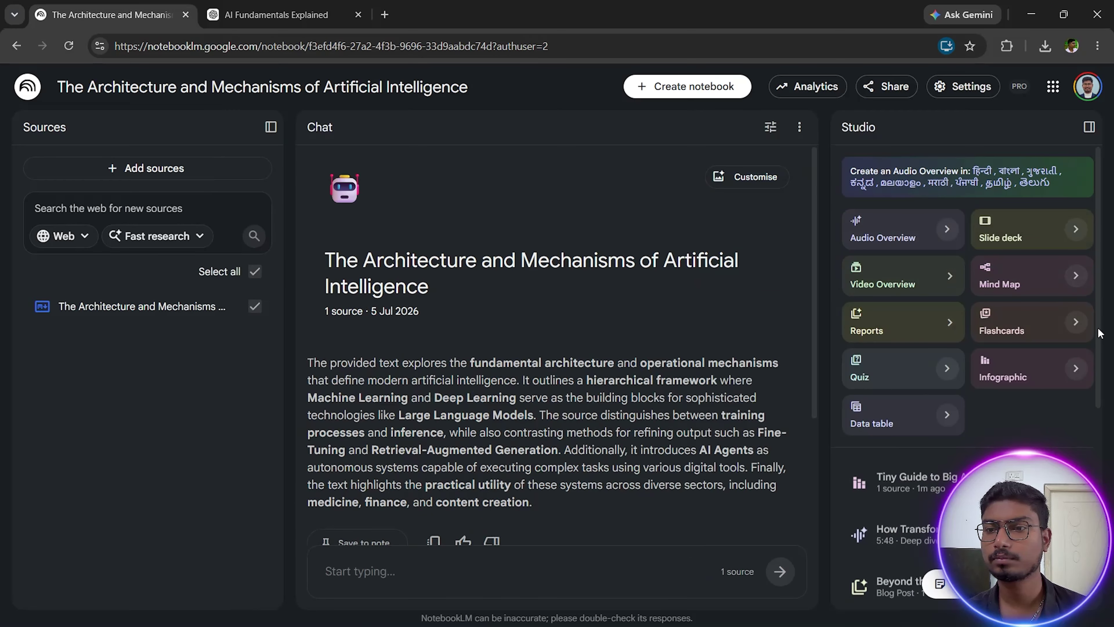
scroll(1099, 342, "down", 5)
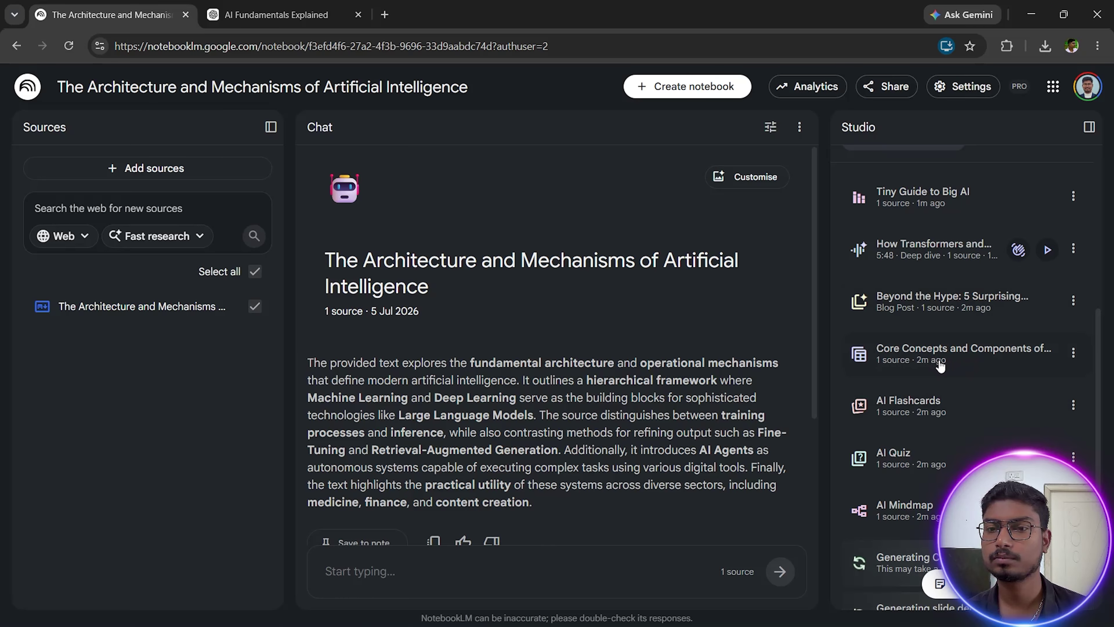
left_click(956, 366)
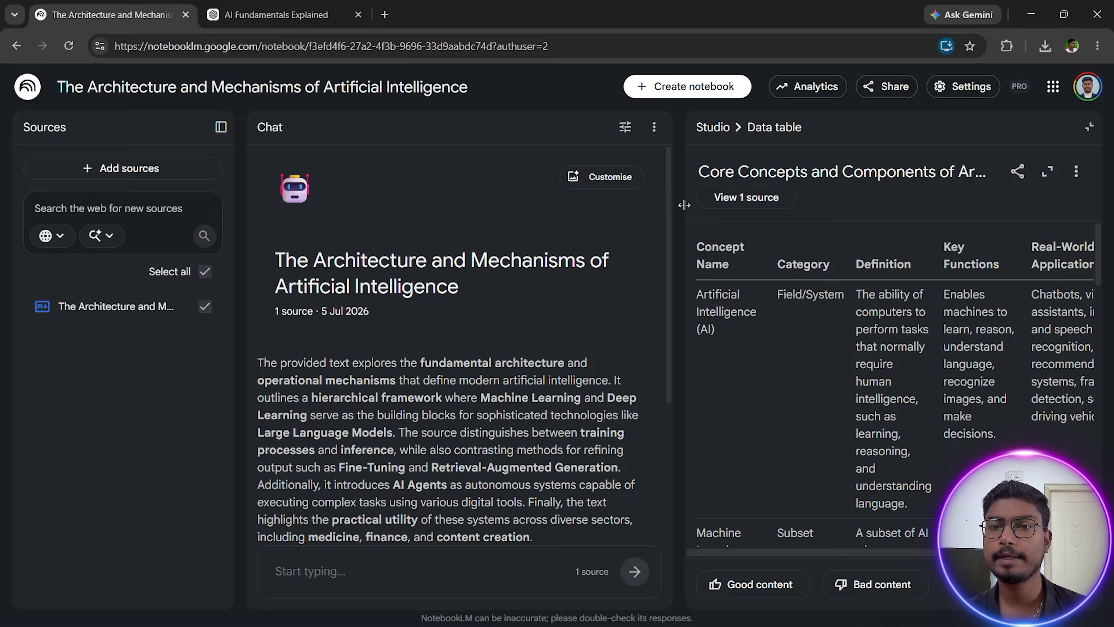
left_click_drag(684, 205, 421, 221)
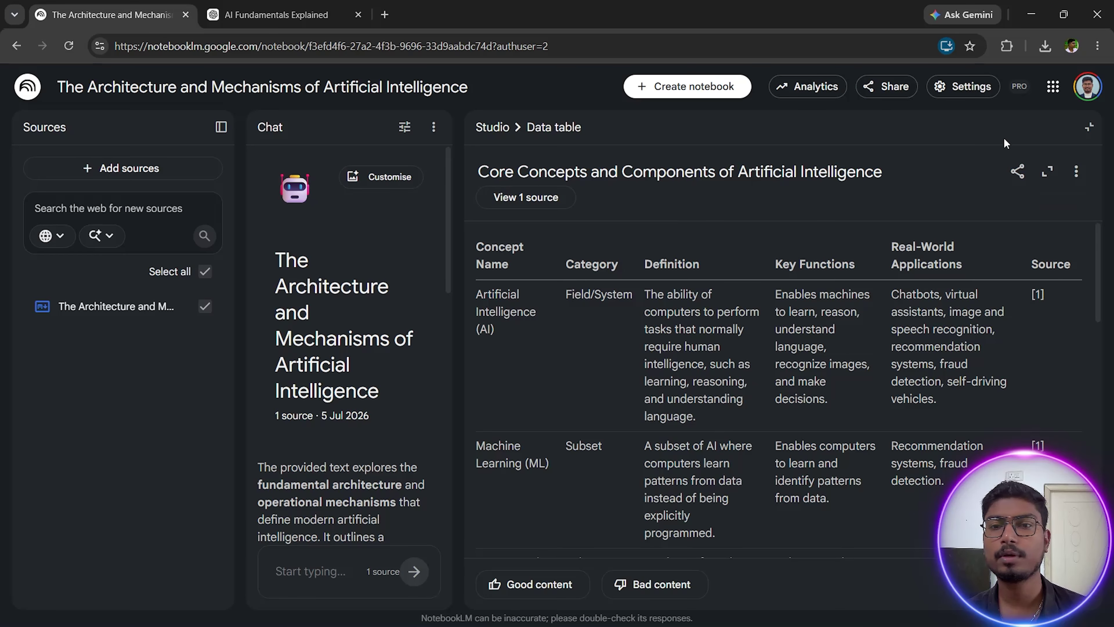
left_click(1088, 127)
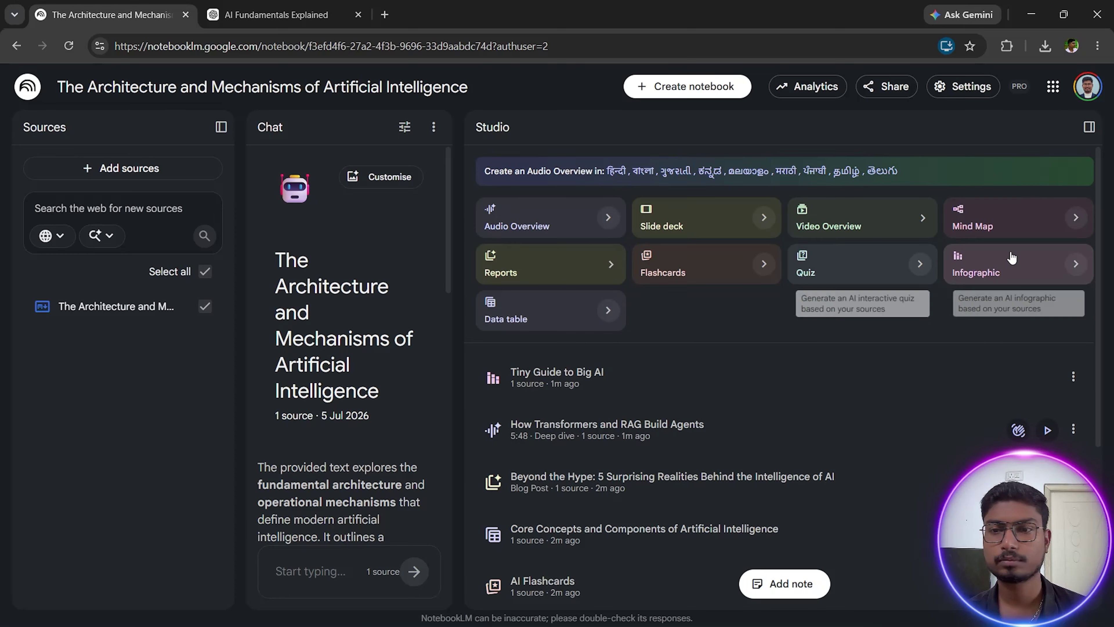
Play the start of the "How Transformers and RAG Build Agents" audio overview and close its player
left_click_drag(1098, 290, 1092, 368)
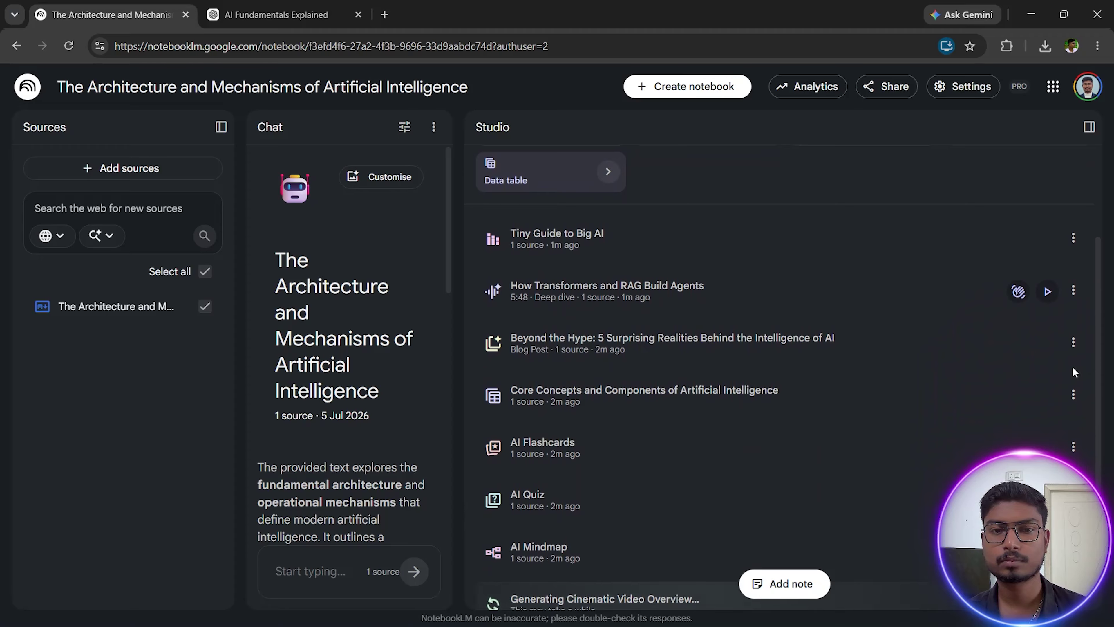
left_click(668, 293)
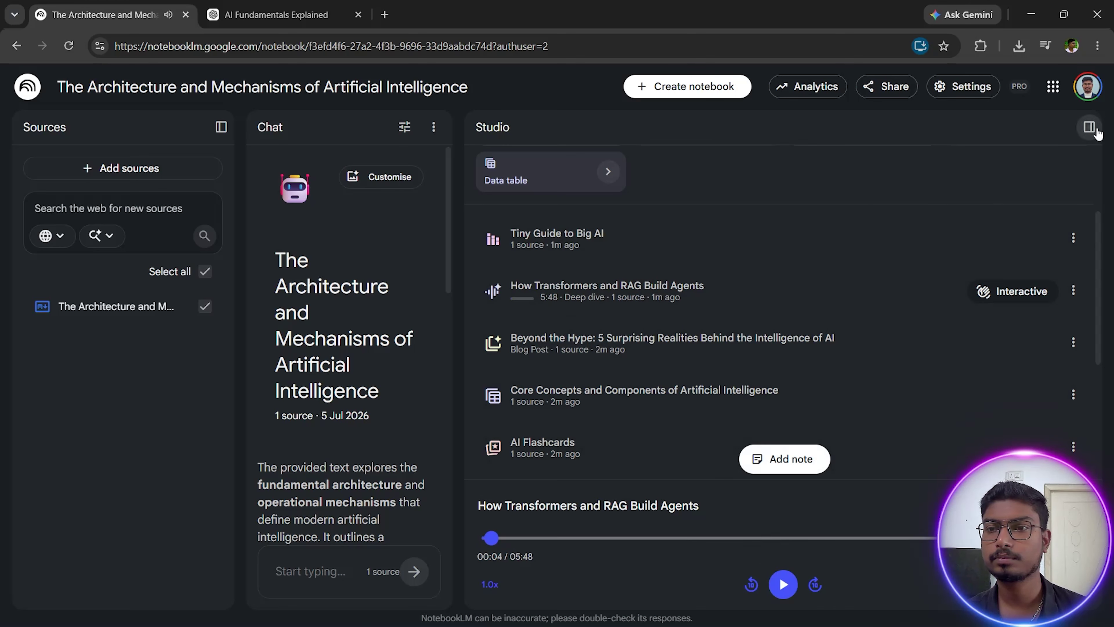
left_click(1089, 127)
left_click(1064, 179)
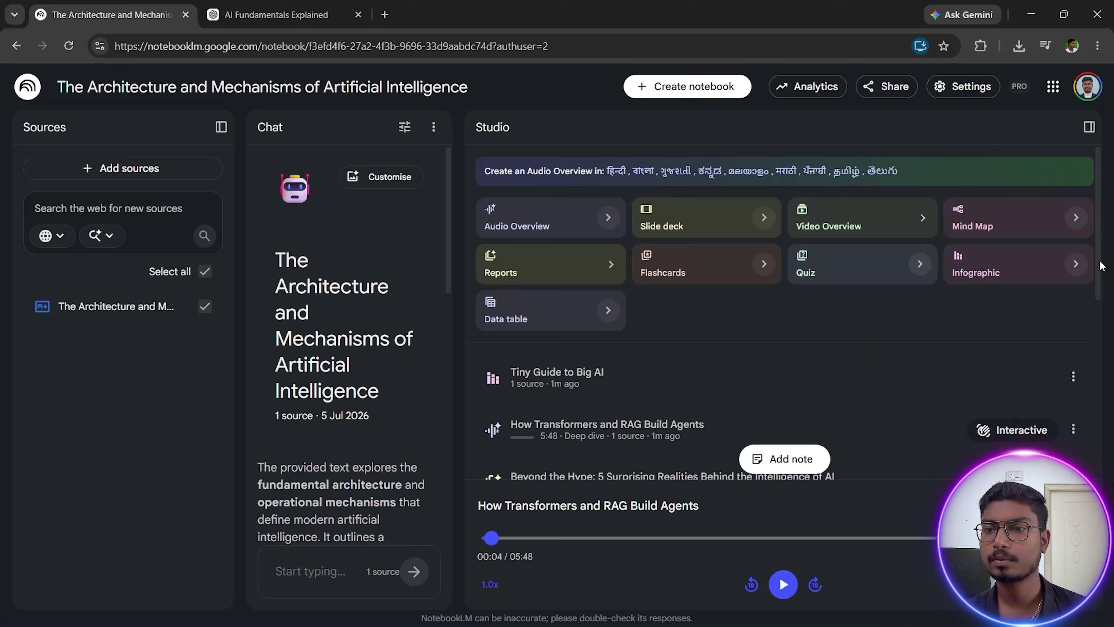
scroll(1100, 249, "down", 2)
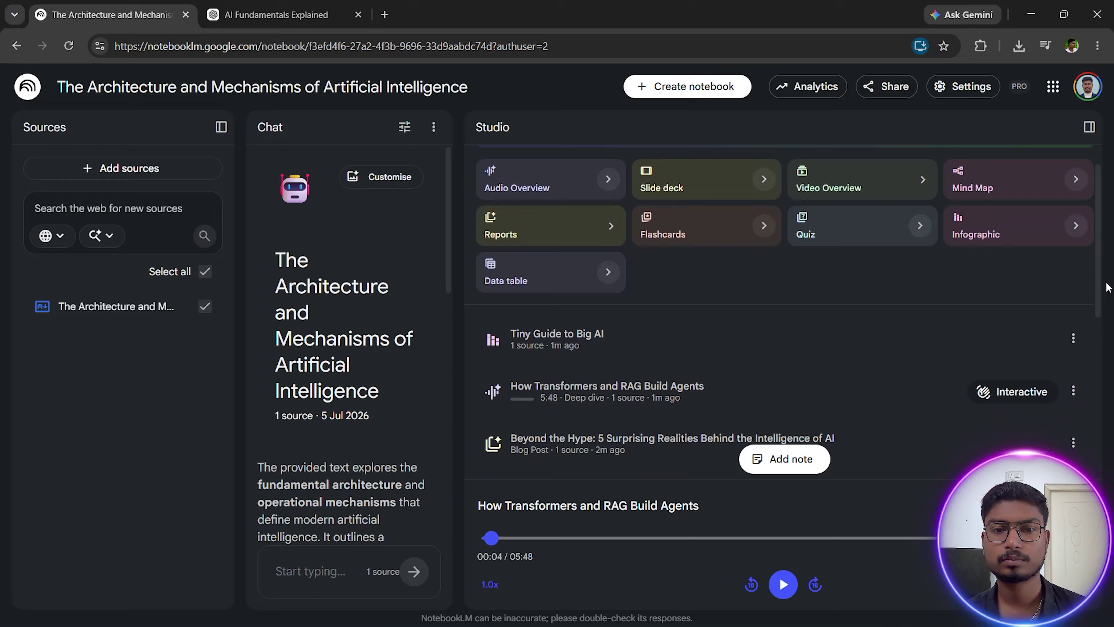
left_click(1083, 505)
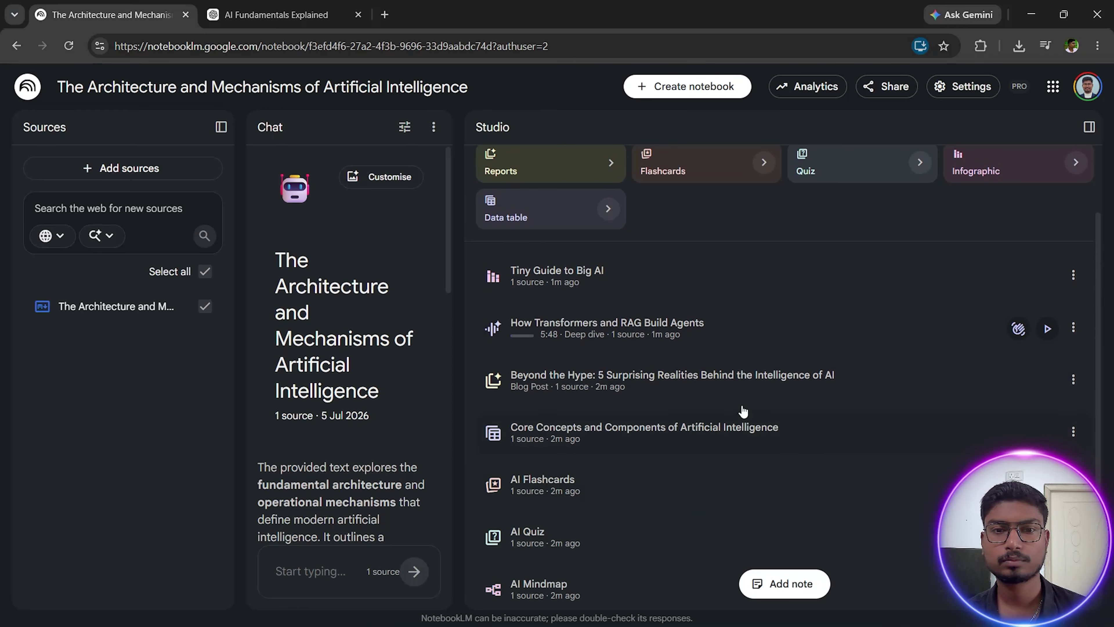
Open the generated "Tiny Guide to Big AI" infographic from the Studio outputs
left_click(642, 283)
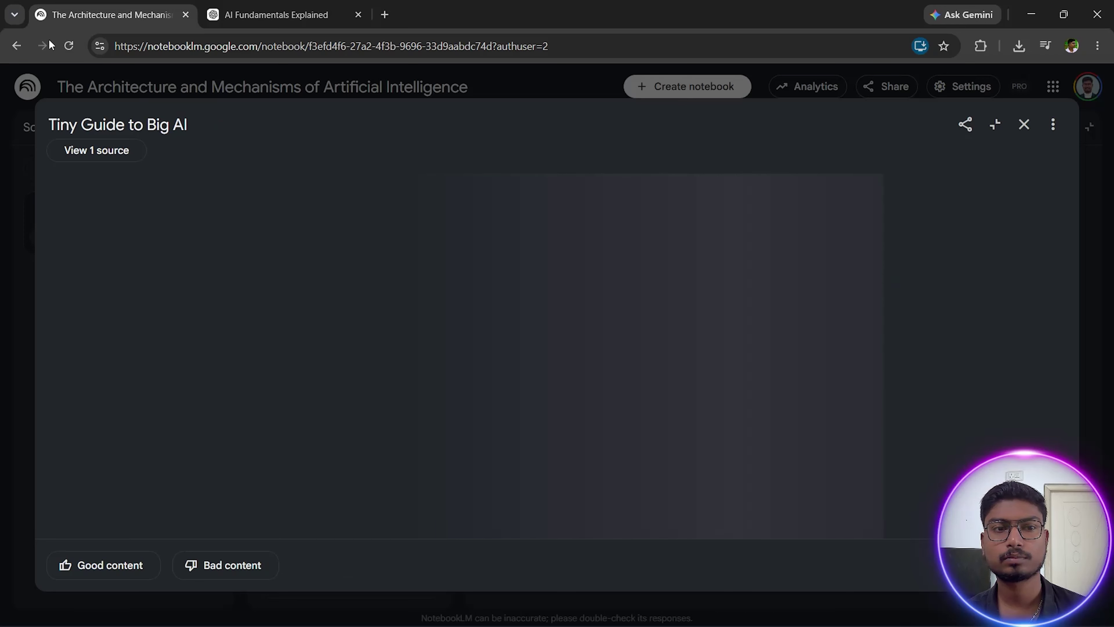